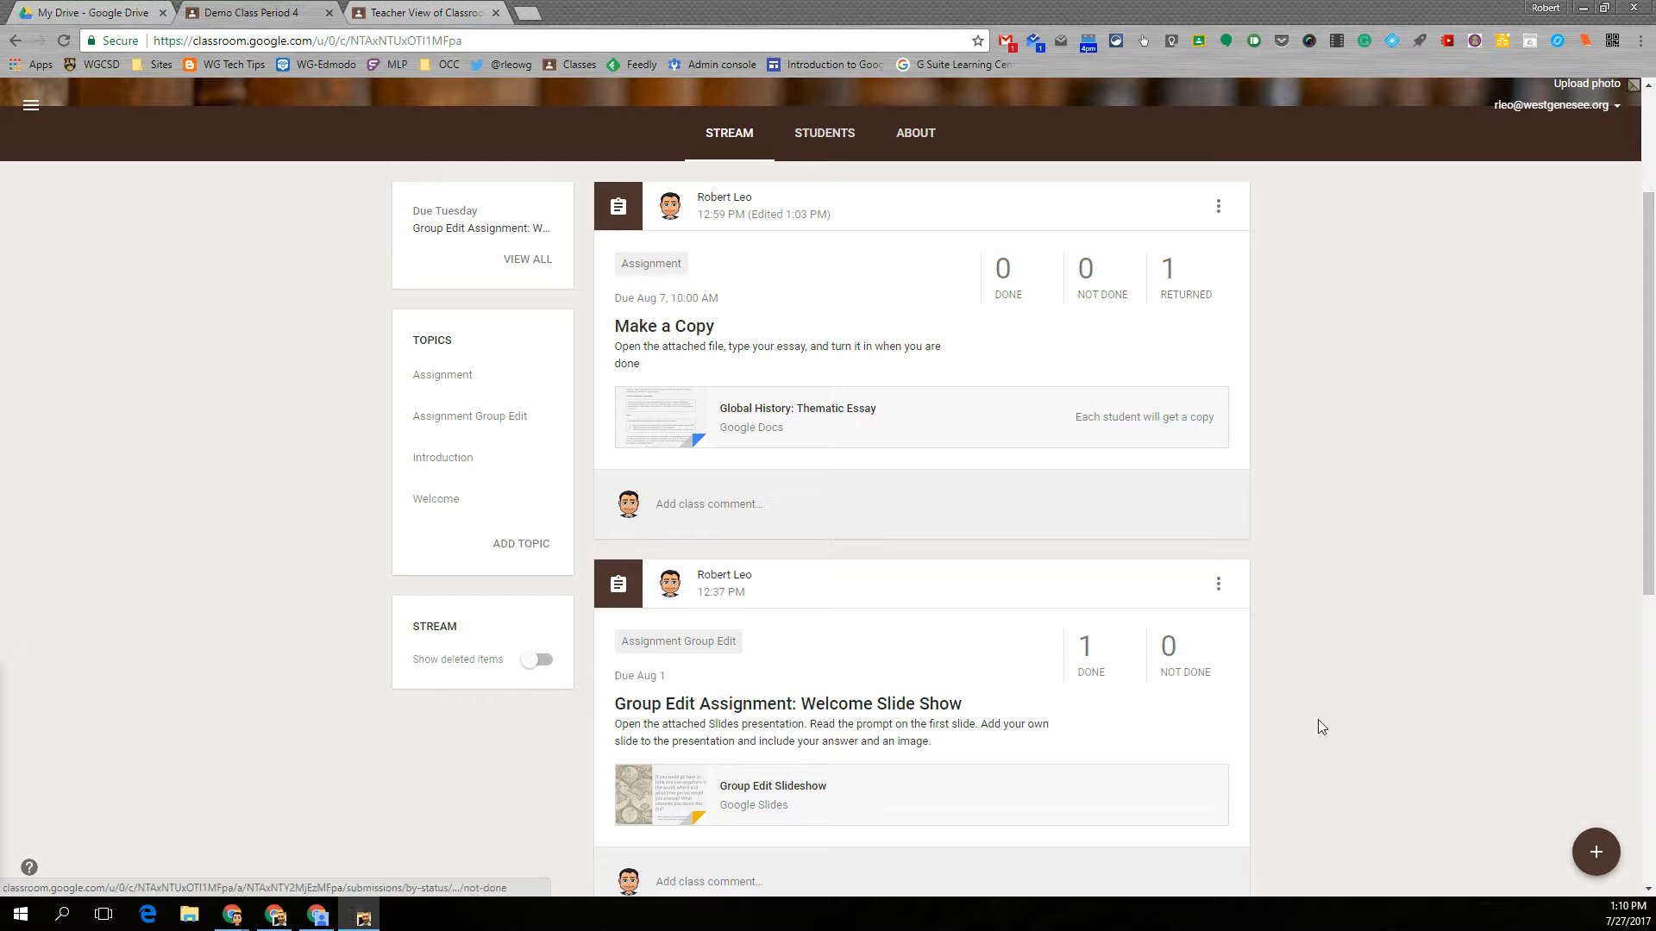
- Create a new assignment for Demo Class Period 4 titled "No Attachment Assignment"
{"action": "mouse_move", "coordinate": [1598, 863]}
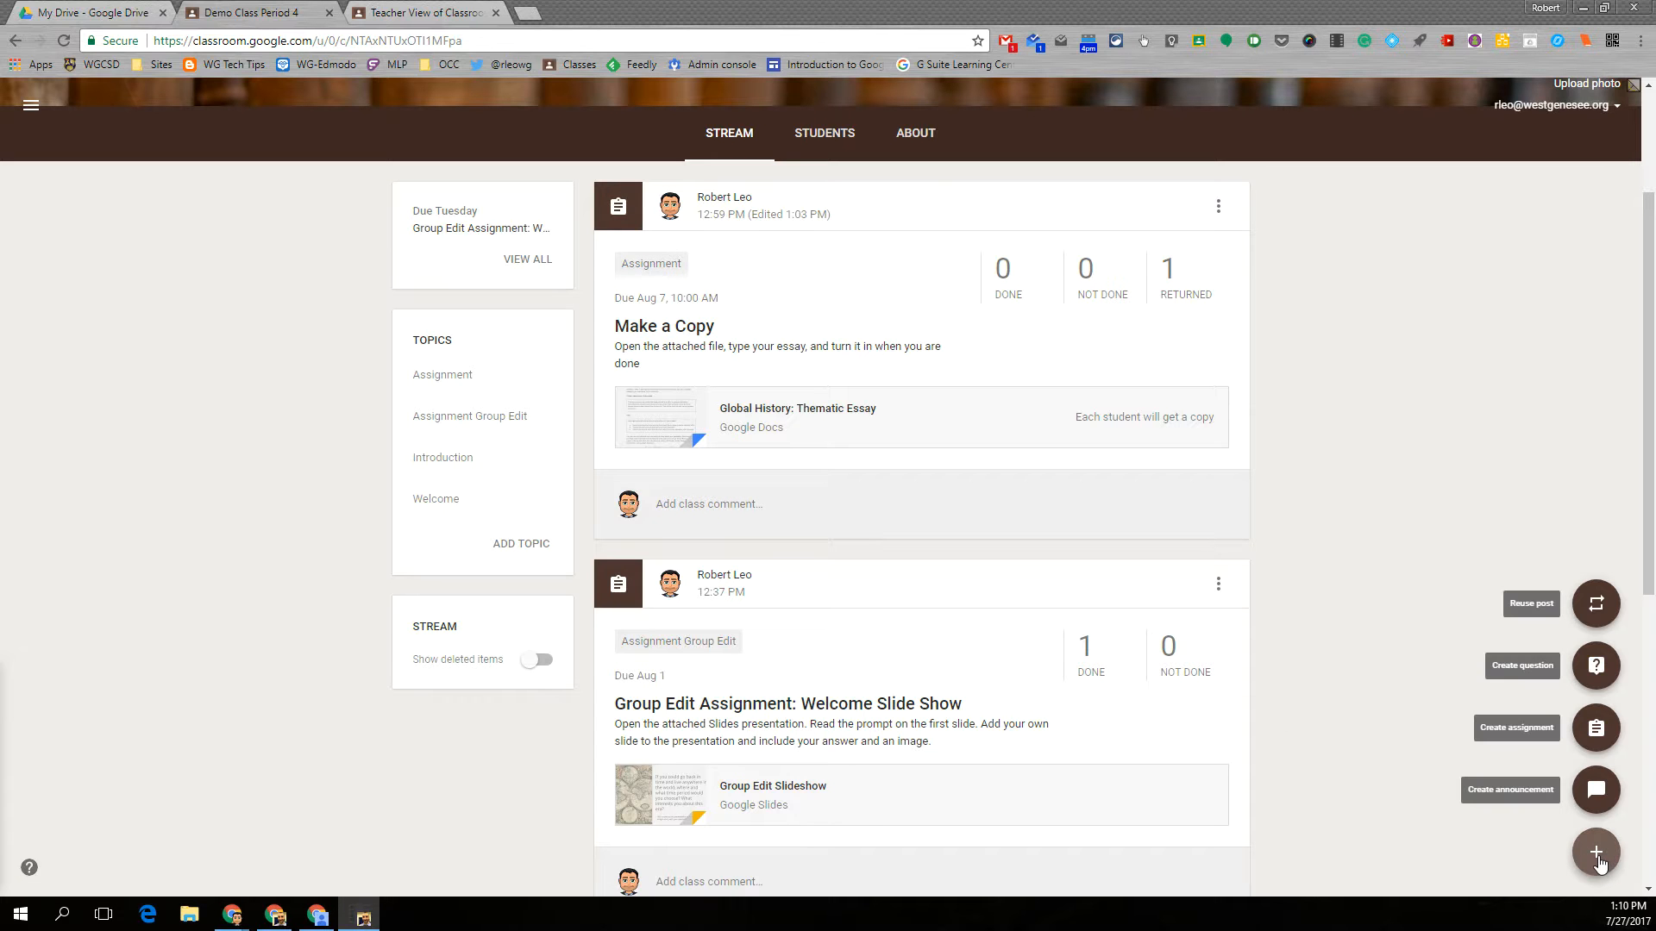
{"action": "left_click", "coordinate": [1596, 730]}
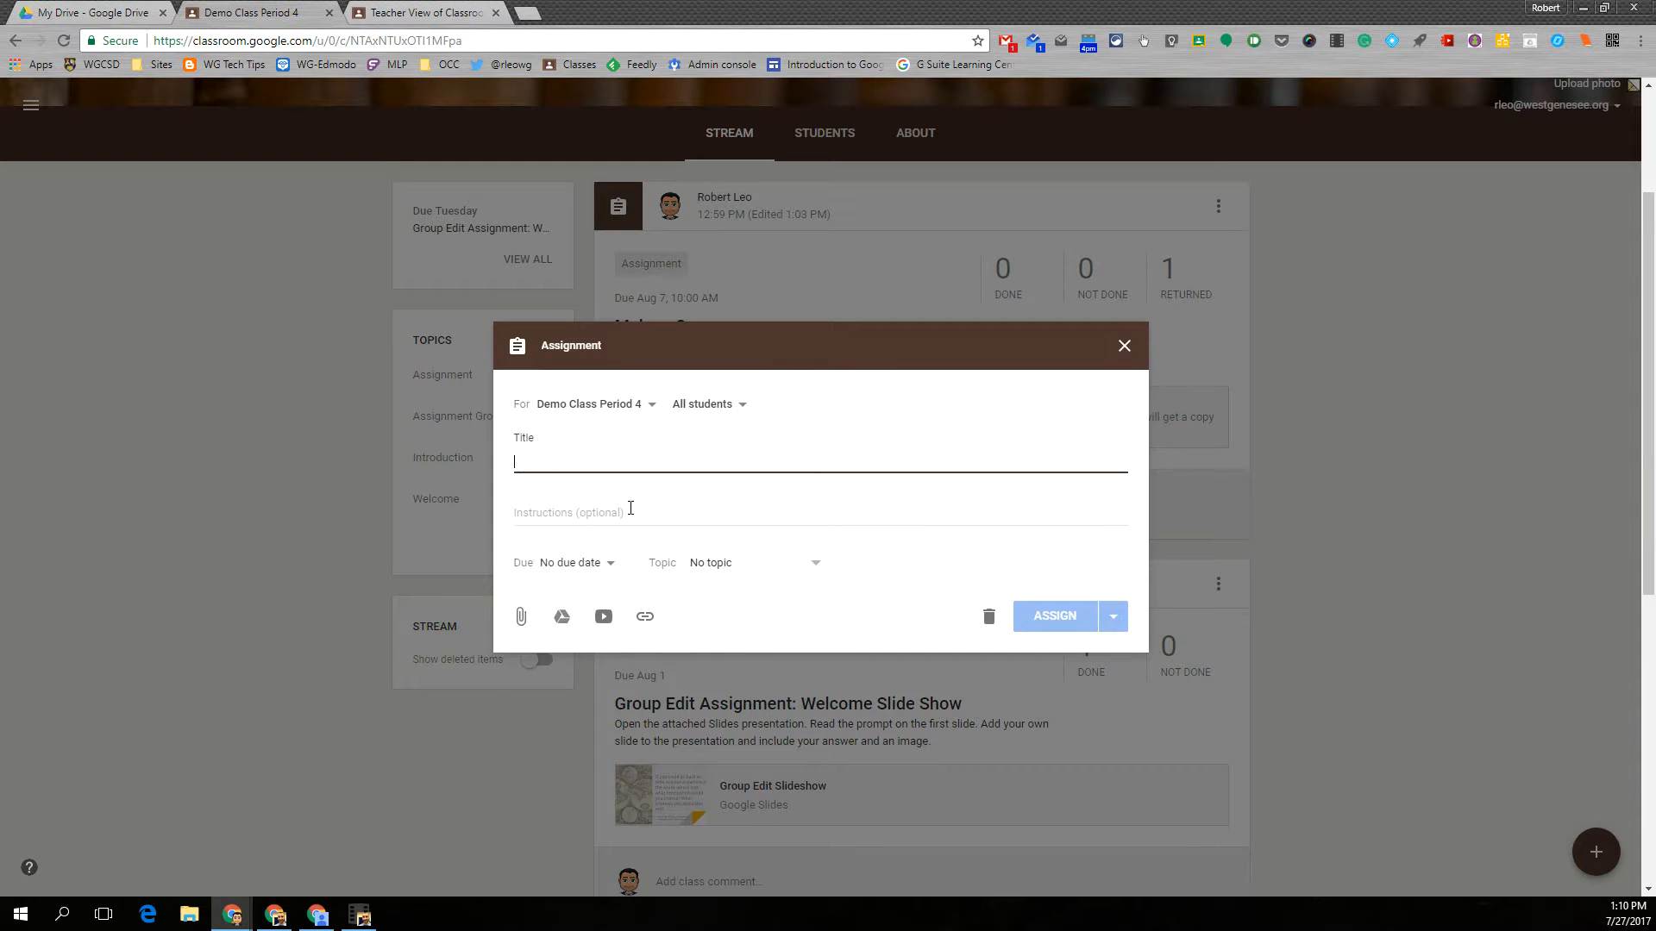
{"action": "type", "text": "No A"}
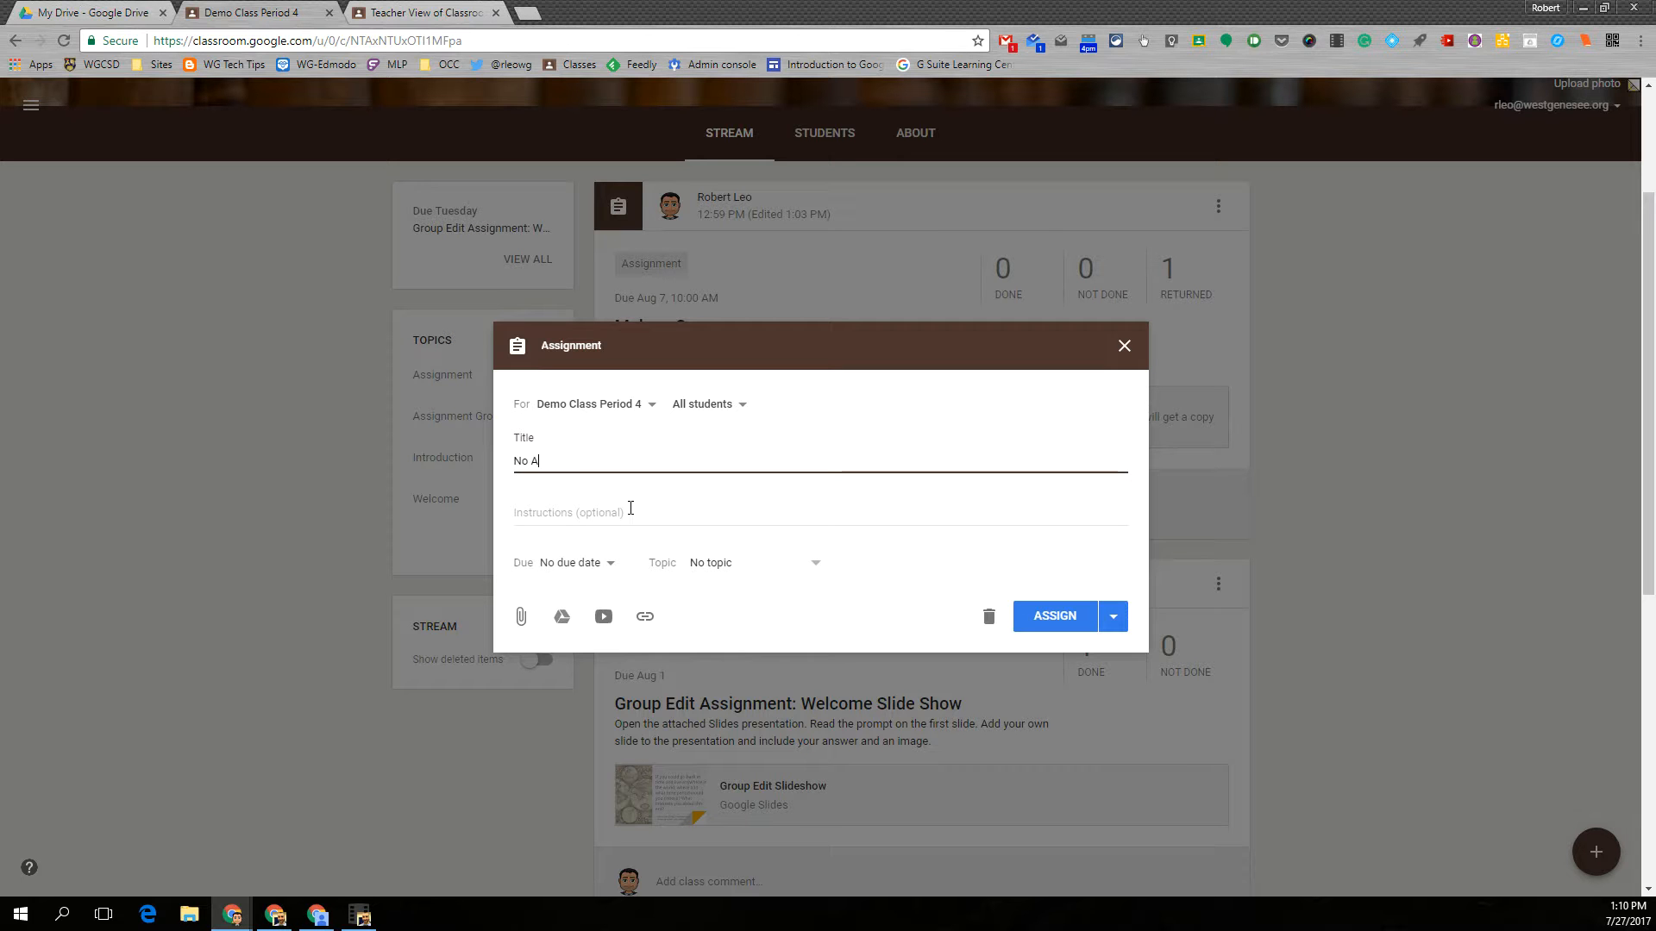
{"action": "type", "text": "ttachment Assignment"}
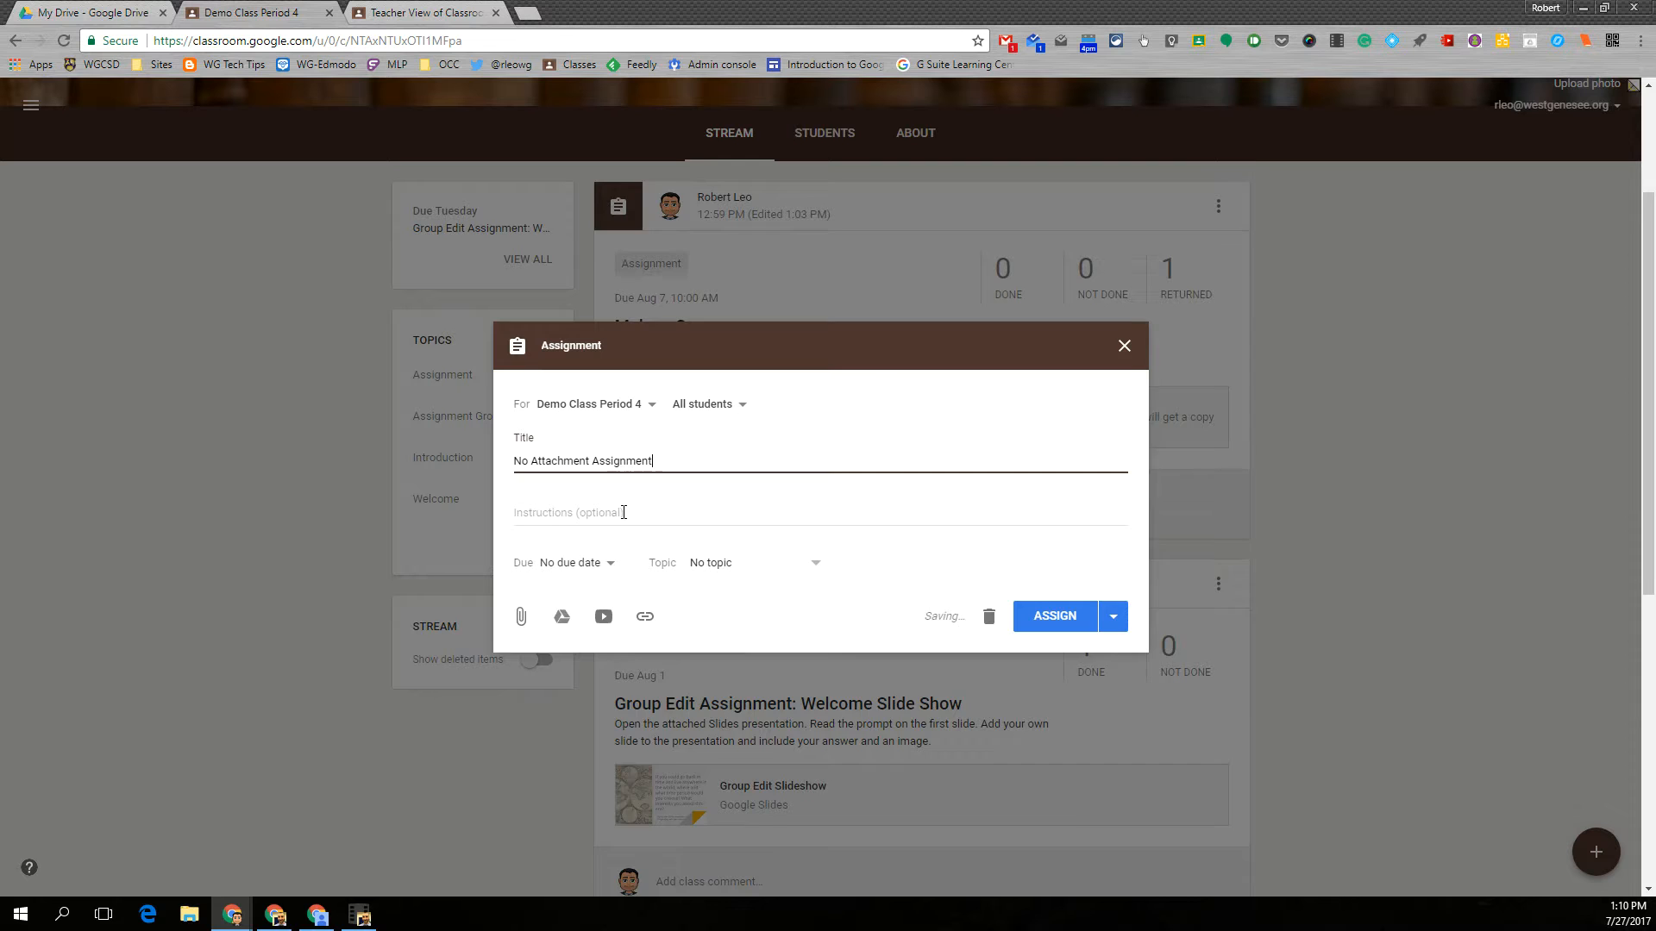
- Enter the instructions "Read the attached file and create a word processed document as a reflection that includes blah blah blah"
{"action": "left_click", "coordinate": [624, 511]}
{"action": "type", "text": "Read the attachef"}
{"action": "key", "text": "BackSpace"}
{"action": "key", "text": "BackSpace"}
{"action": "type", "text": "d file and cr"}
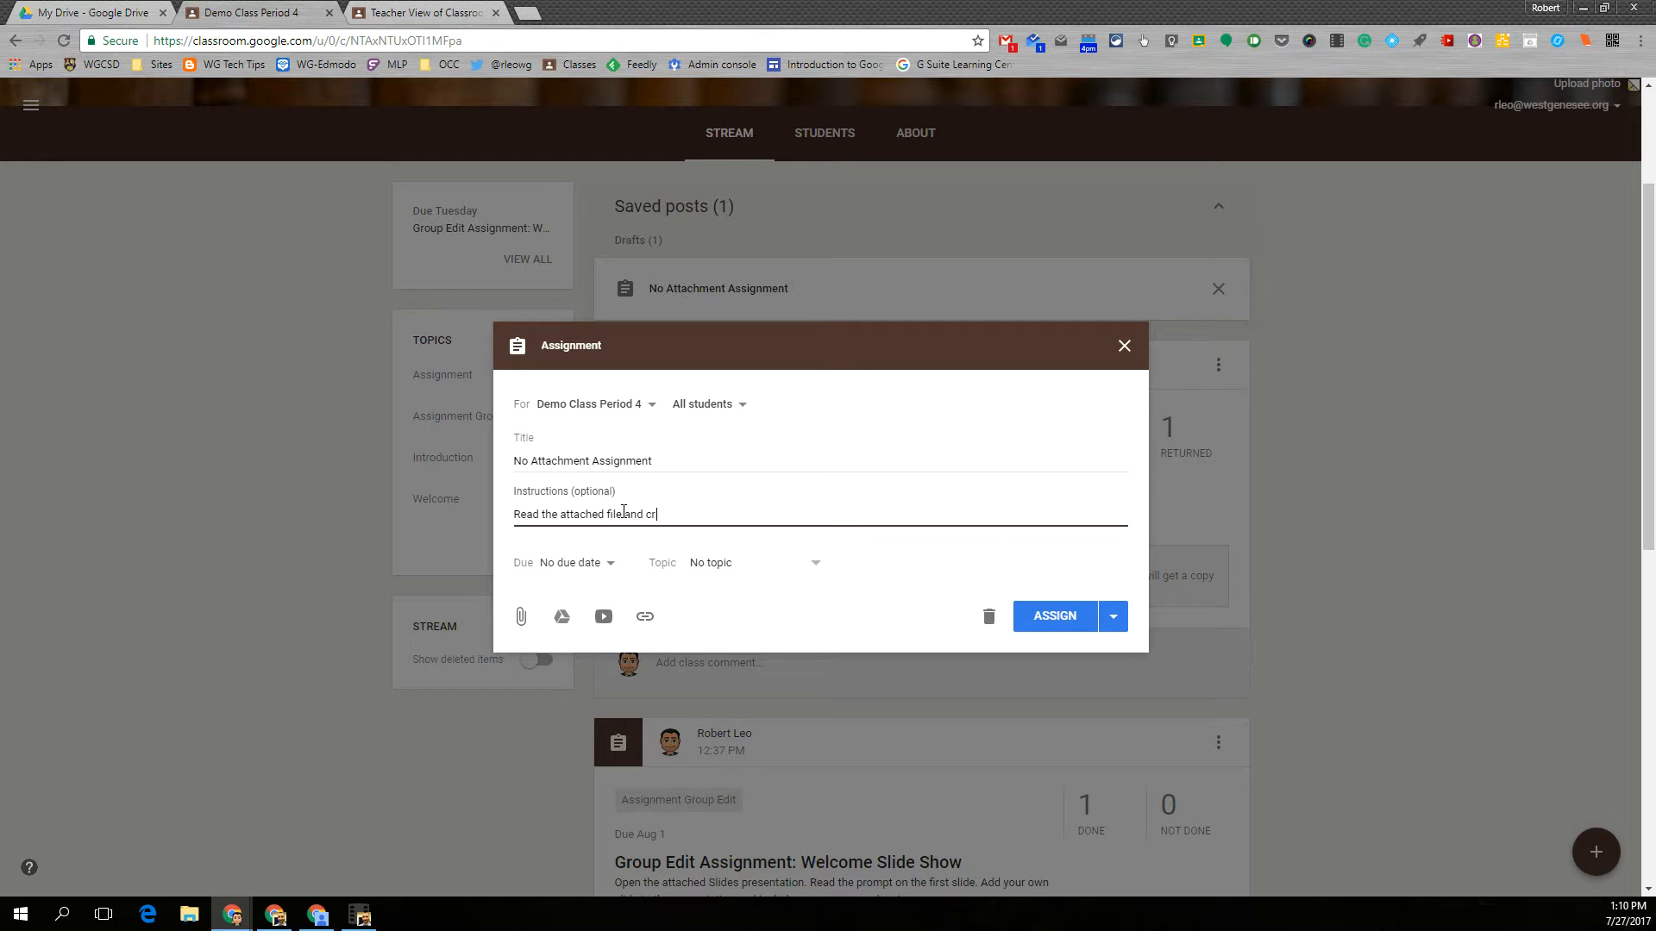
{"action": "type", "text": "eate a word processed"}
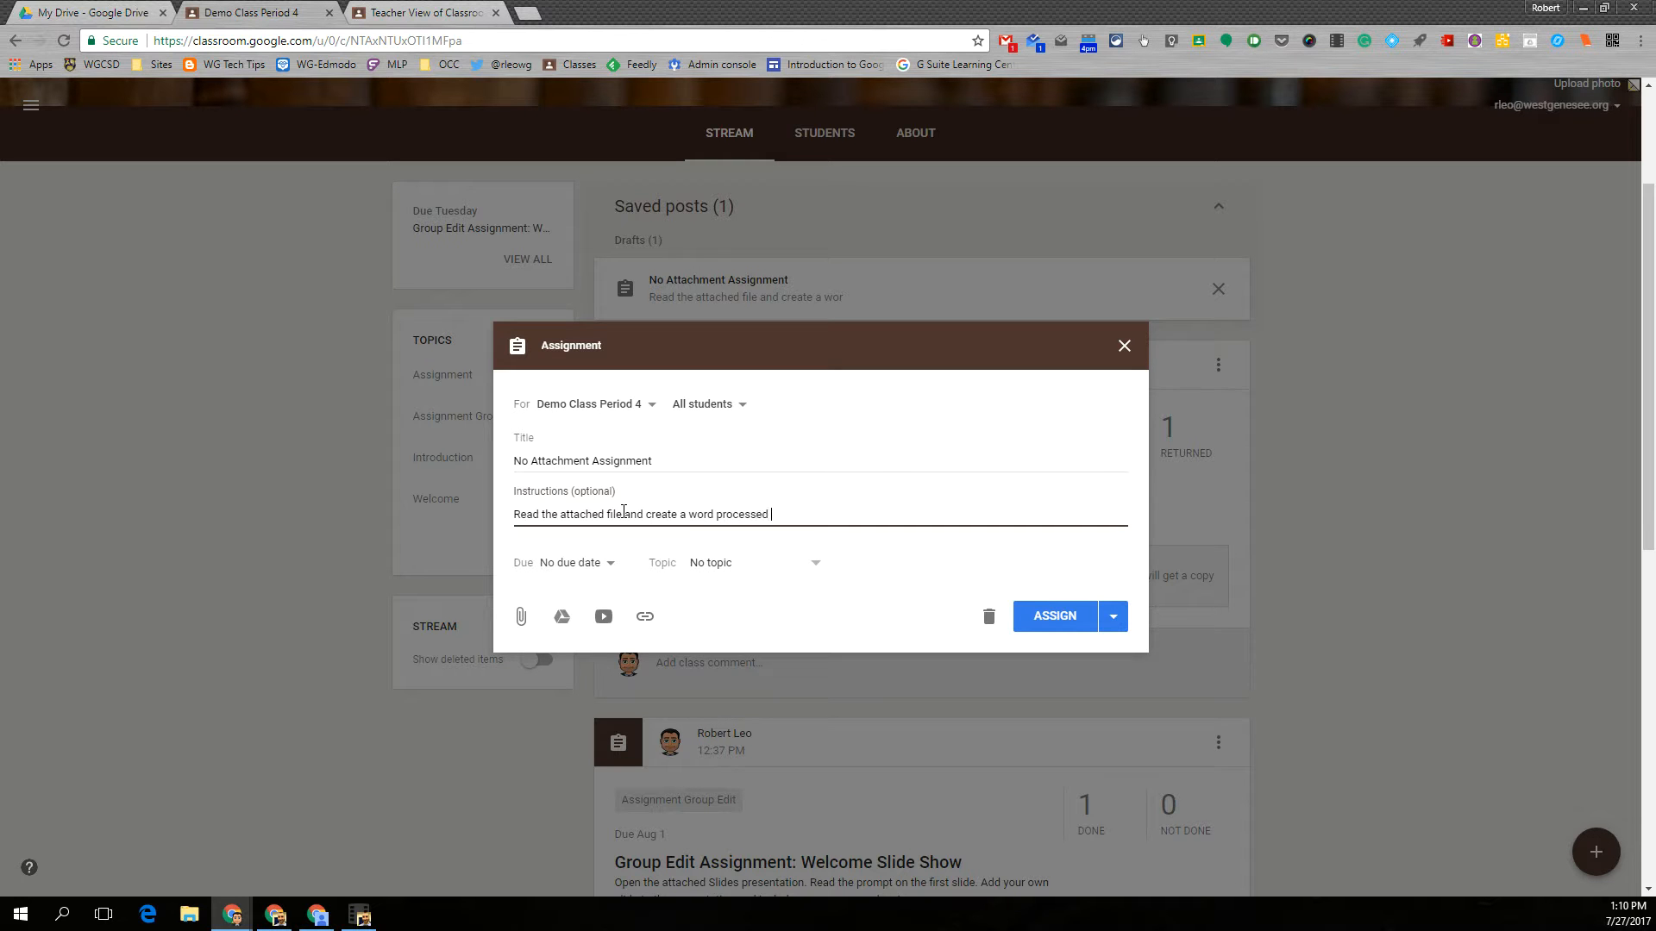
{"action": "type", "text": " document as a reflection that includes blah blah blah"}
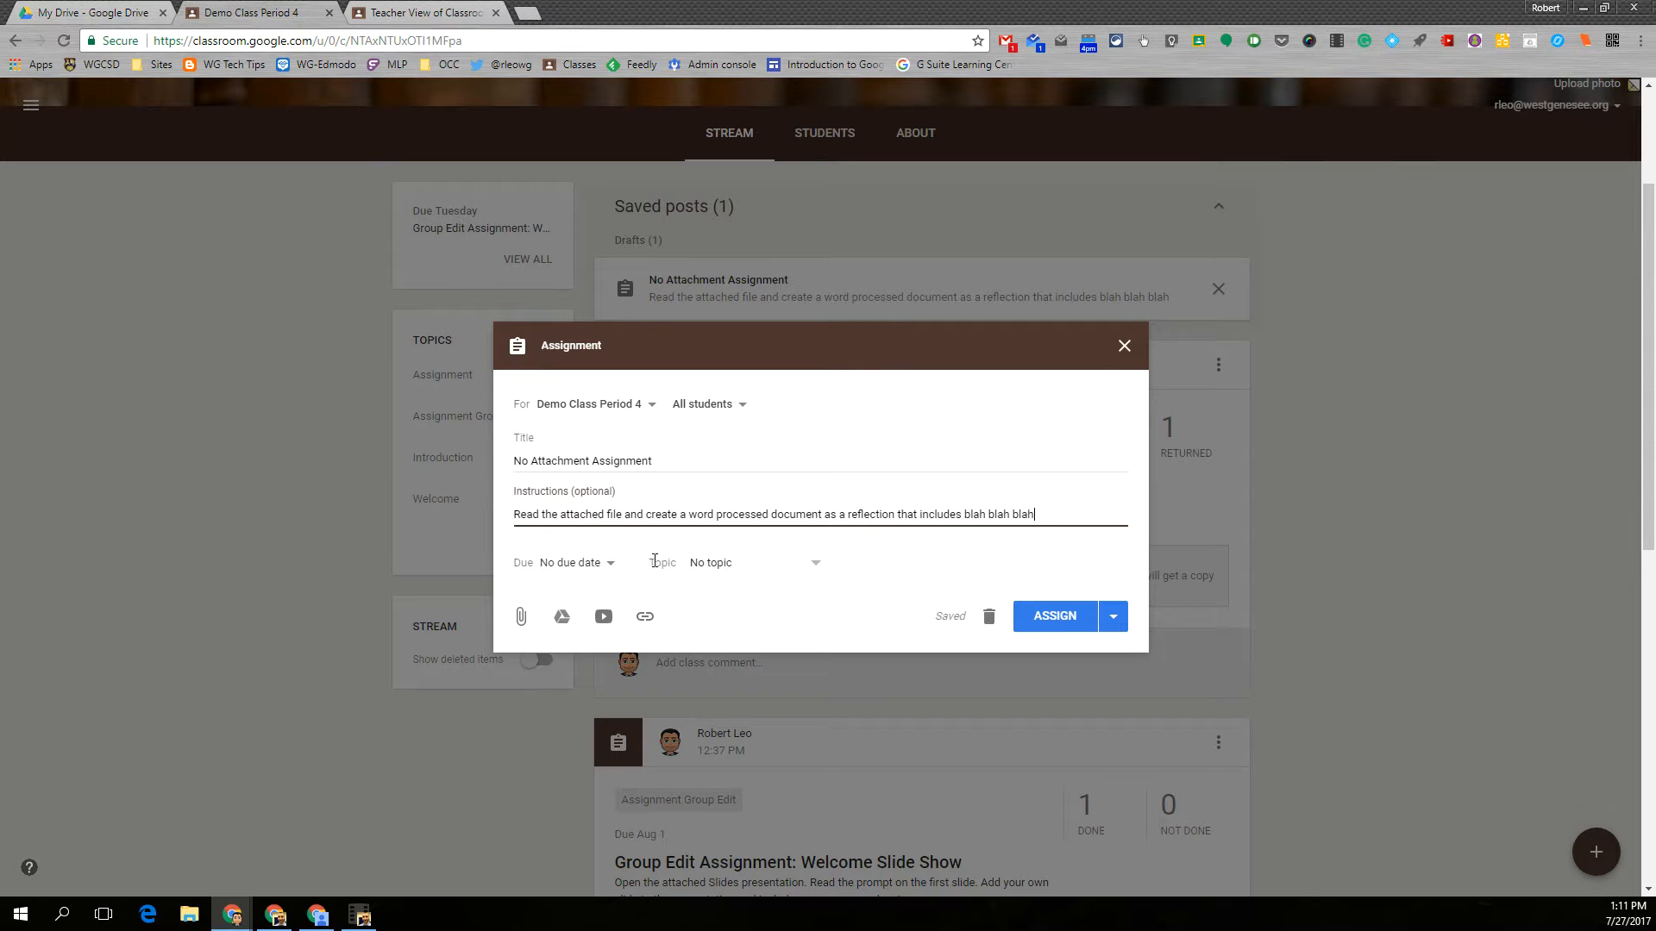
- Set the assignment's due date to Aug 12, 2017 and its topic to Assignment
{"action": "left_click", "coordinate": [611, 566]}
{"action": "left_click", "coordinate": [703, 638]}
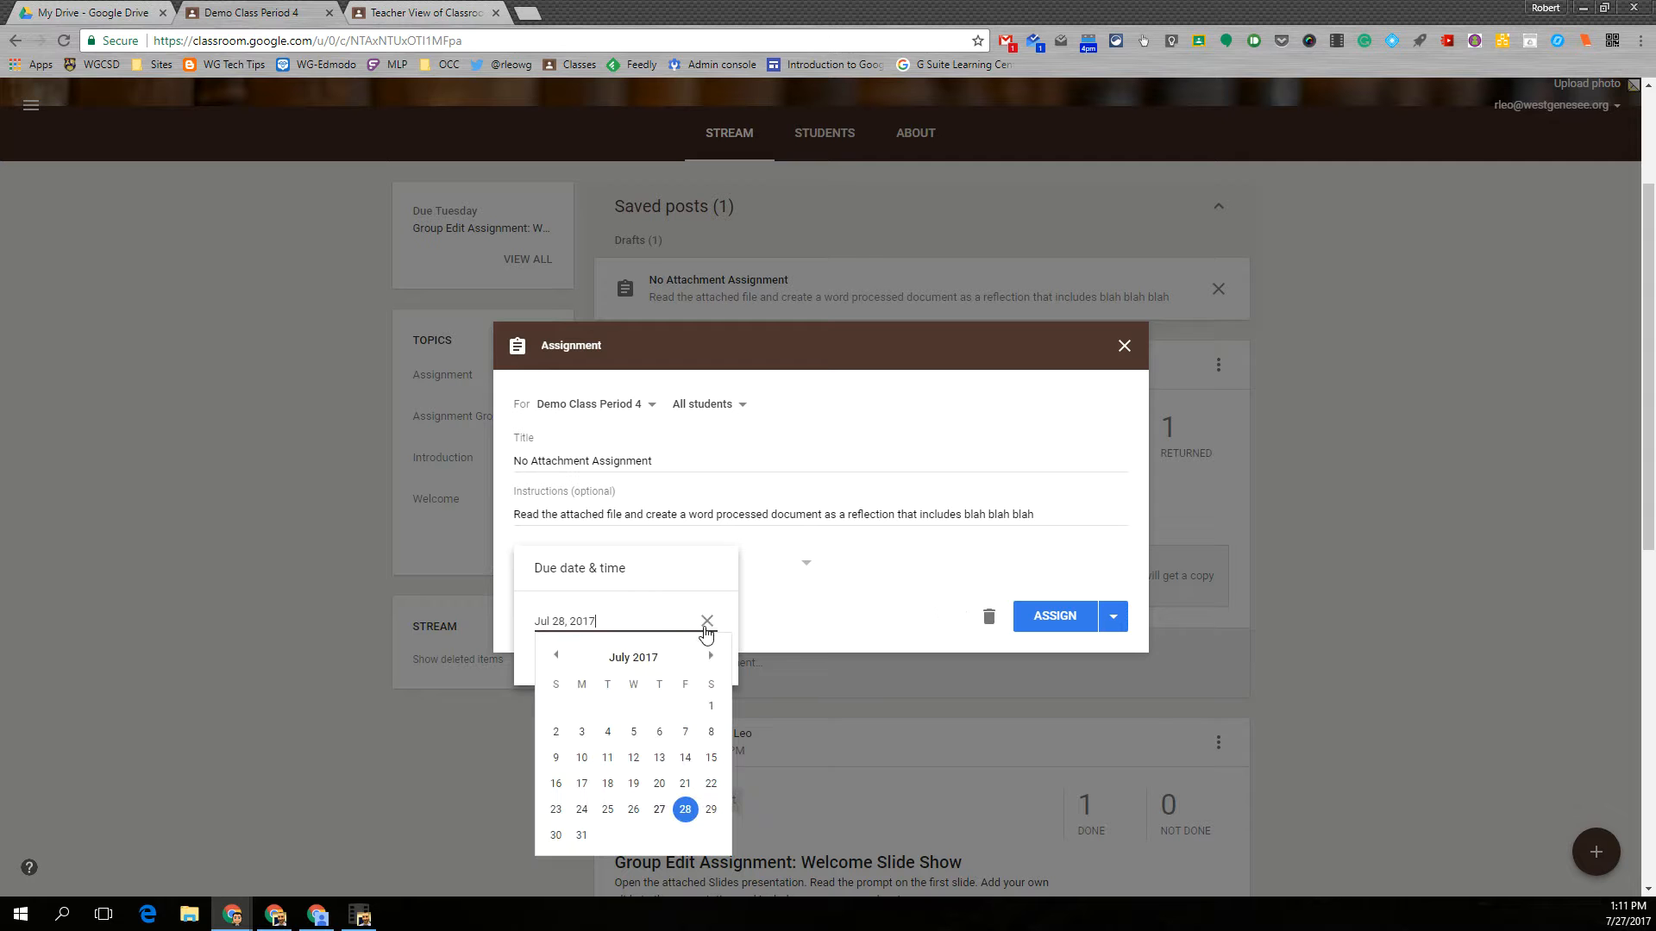
{"action": "left_click", "coordinate": [710, 655]}
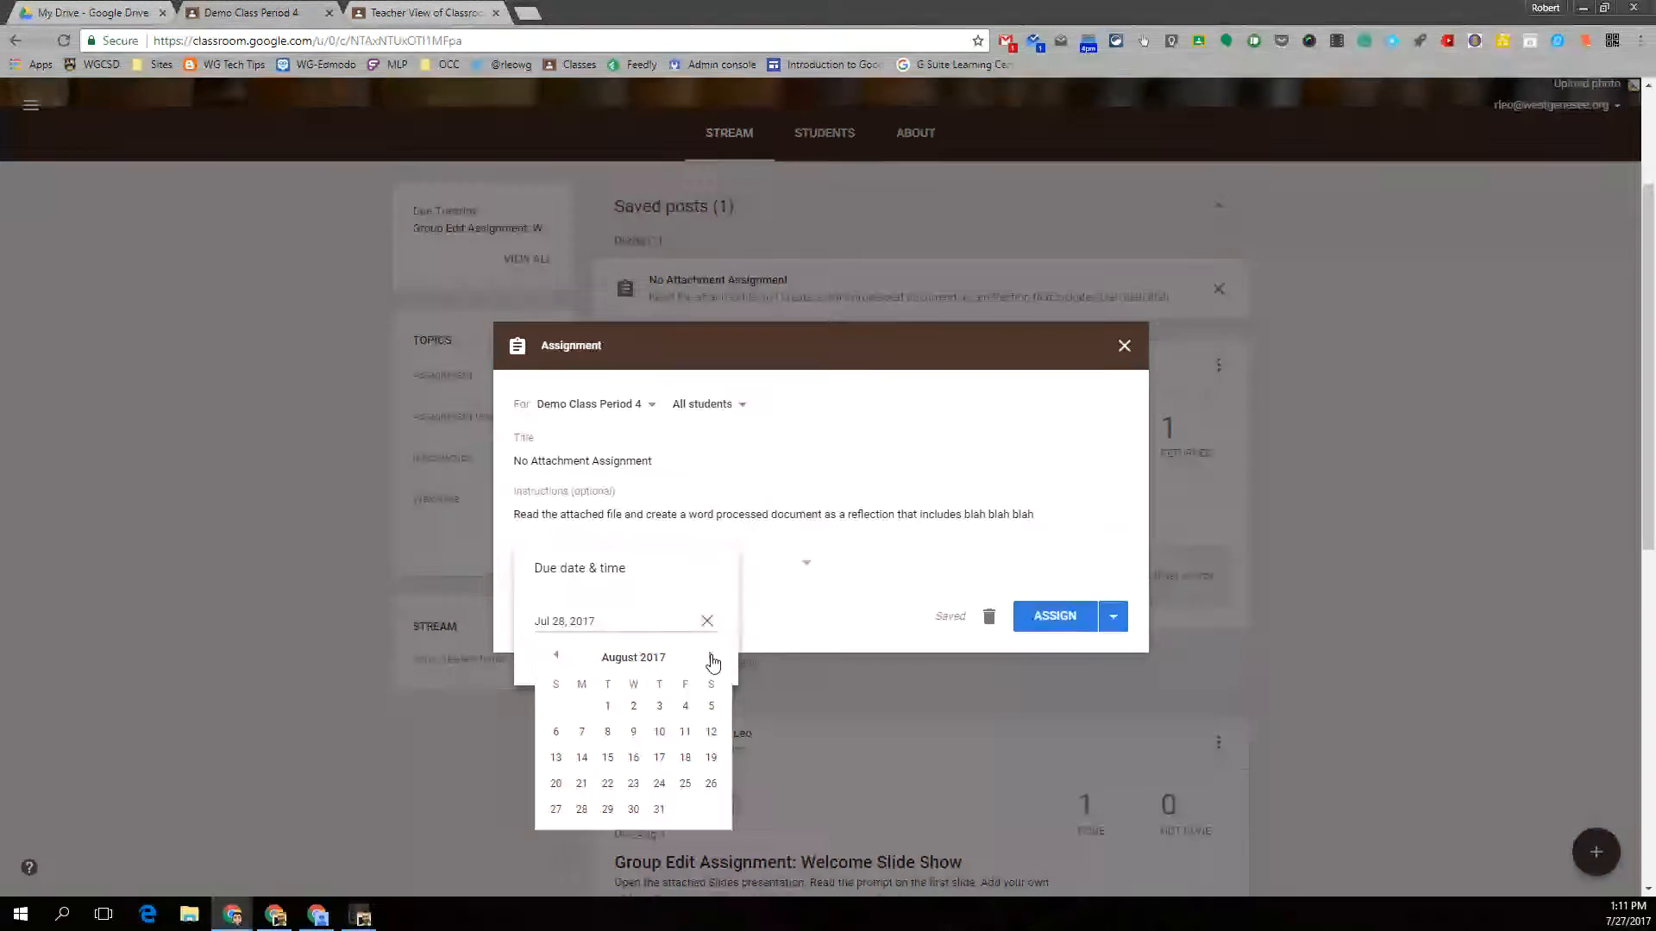
{"action": "left_click", "coordinate": [711, 733]}
{"action": "left_click", "coordinate": [818, 591]}
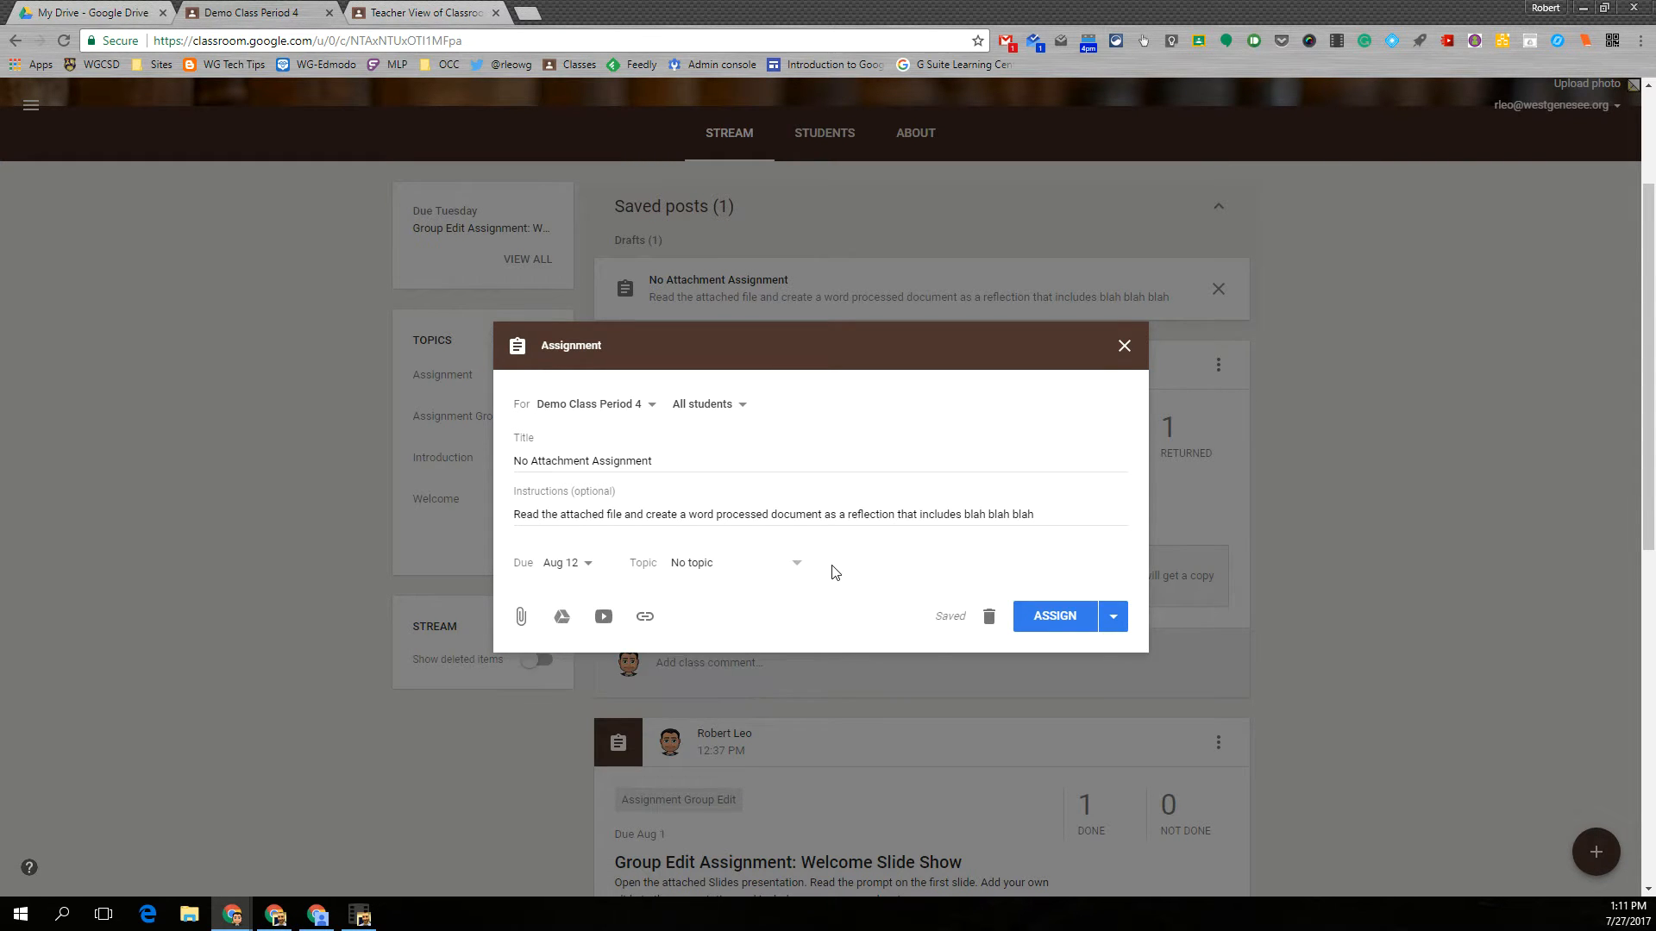
{"action": "left_click", "coordinate": [705, 569]}
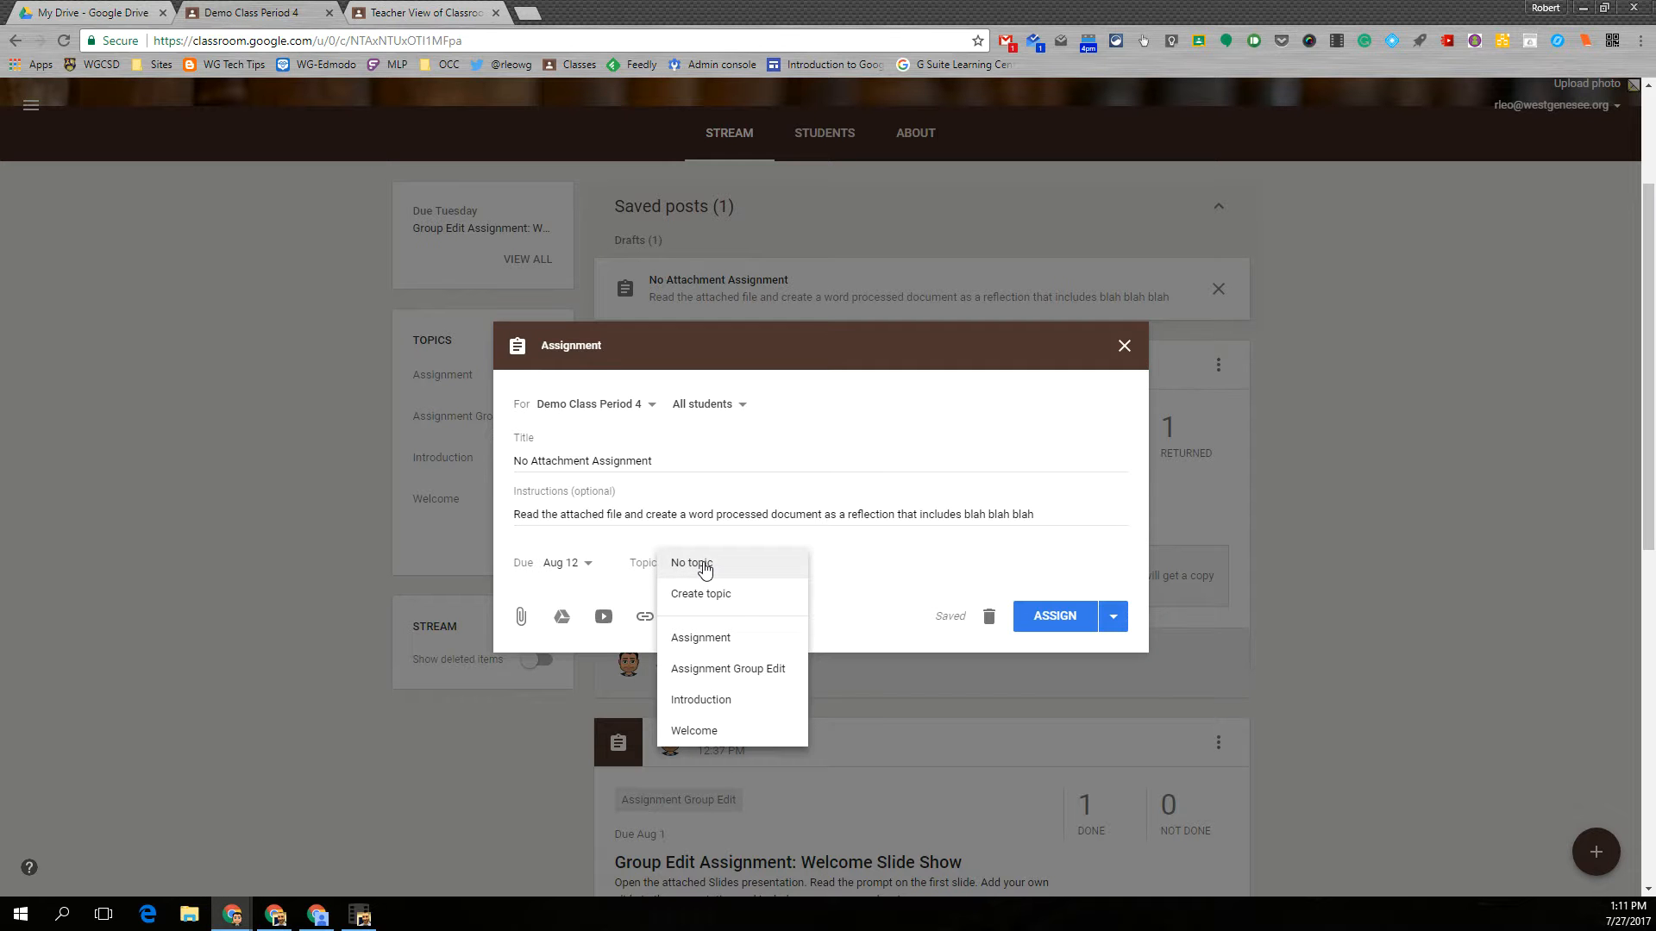
{"action": "left_click", "coordinate": [702, 638]}
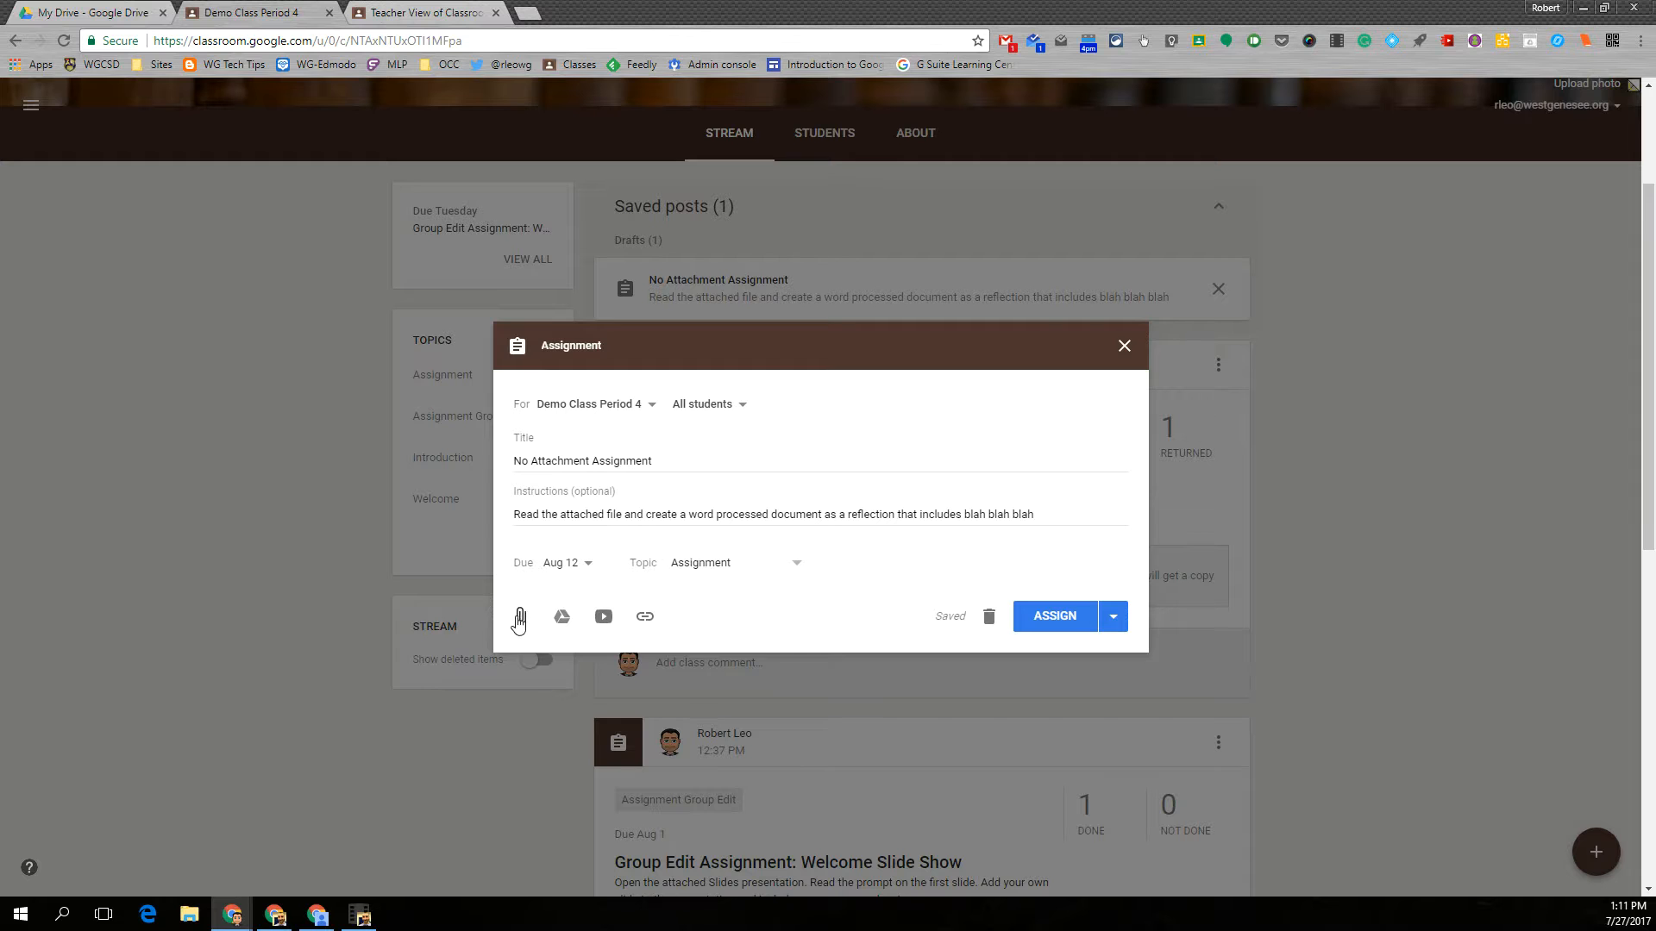
- Attach "1 The President SS Inquiry 3.pdf" from the recent Drive files and assign the assignment to the class
{"action": "left_click", "coordinate": [519, 619]}
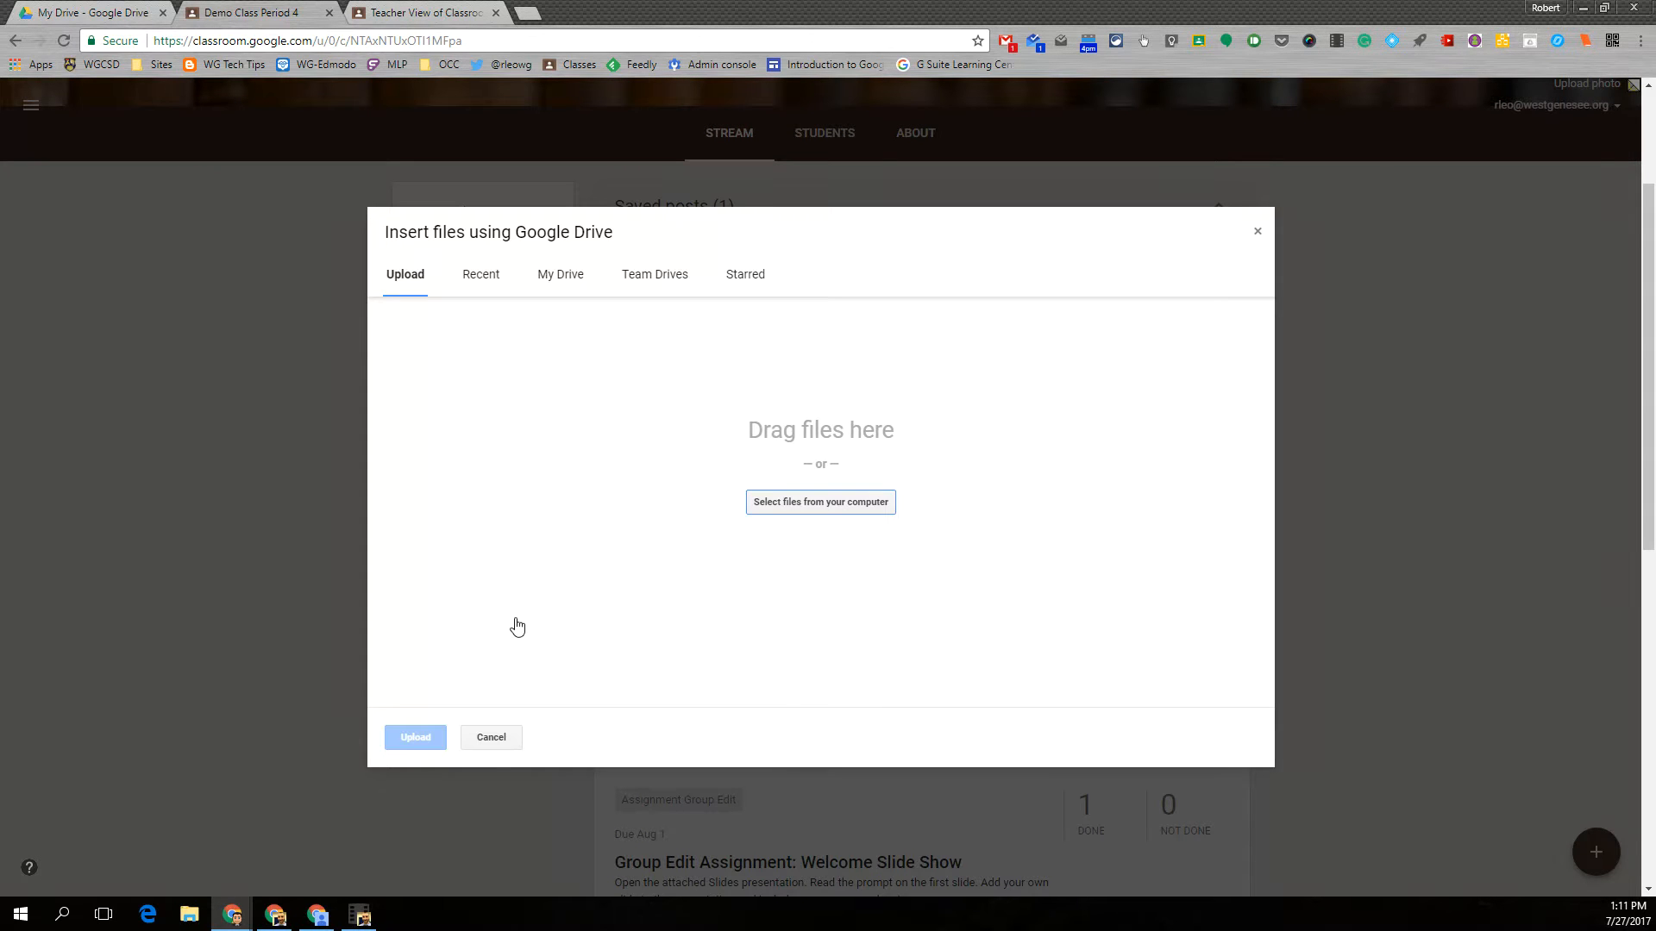
{"action": "left_click", "coordinate": [486, 278]}
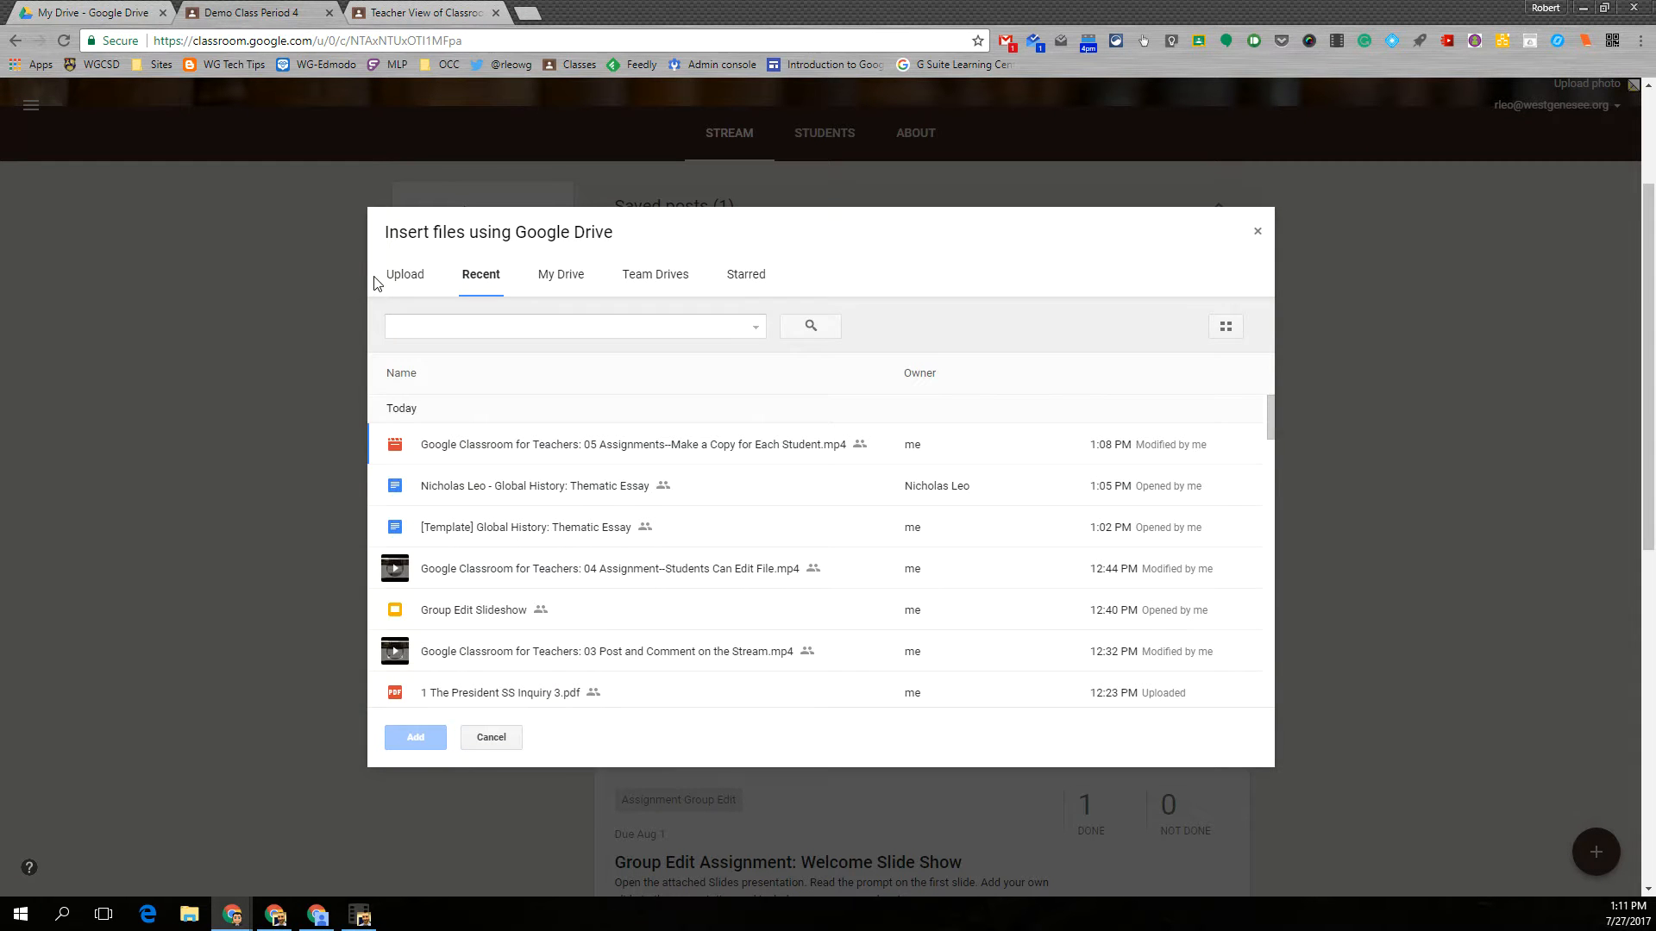
{"action": "scroll", "coordinate": [517, 581], "scroll_direction": "down", "scroll_amount": 2}
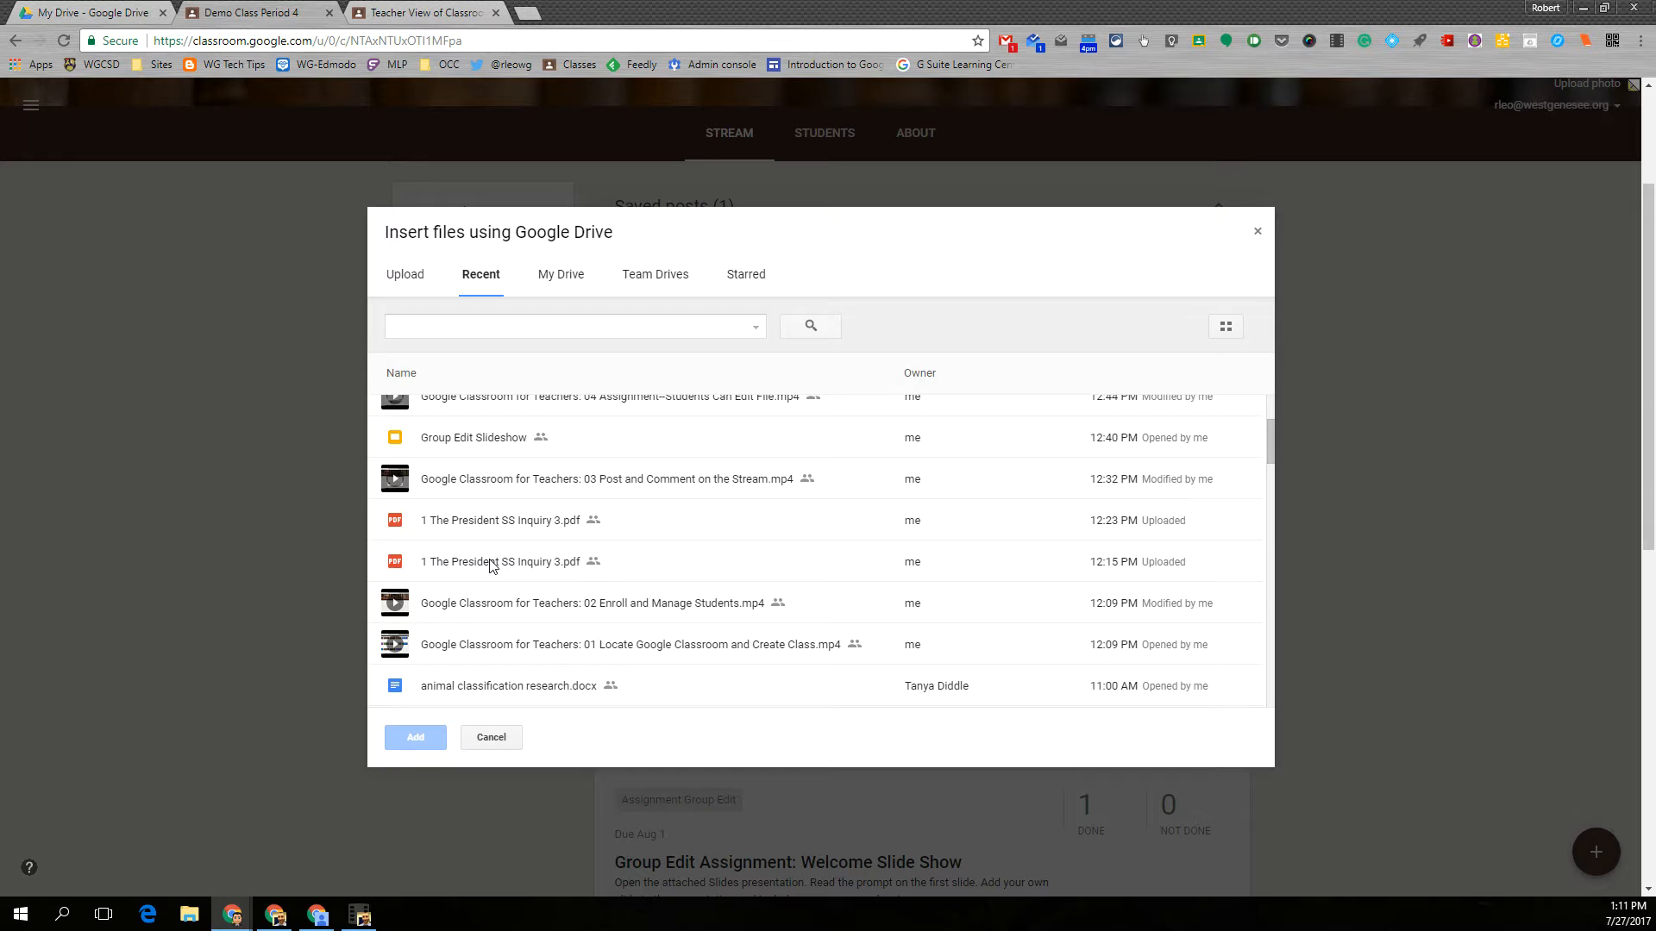
{"action": "double_click", "coordinate": [488, 563]}
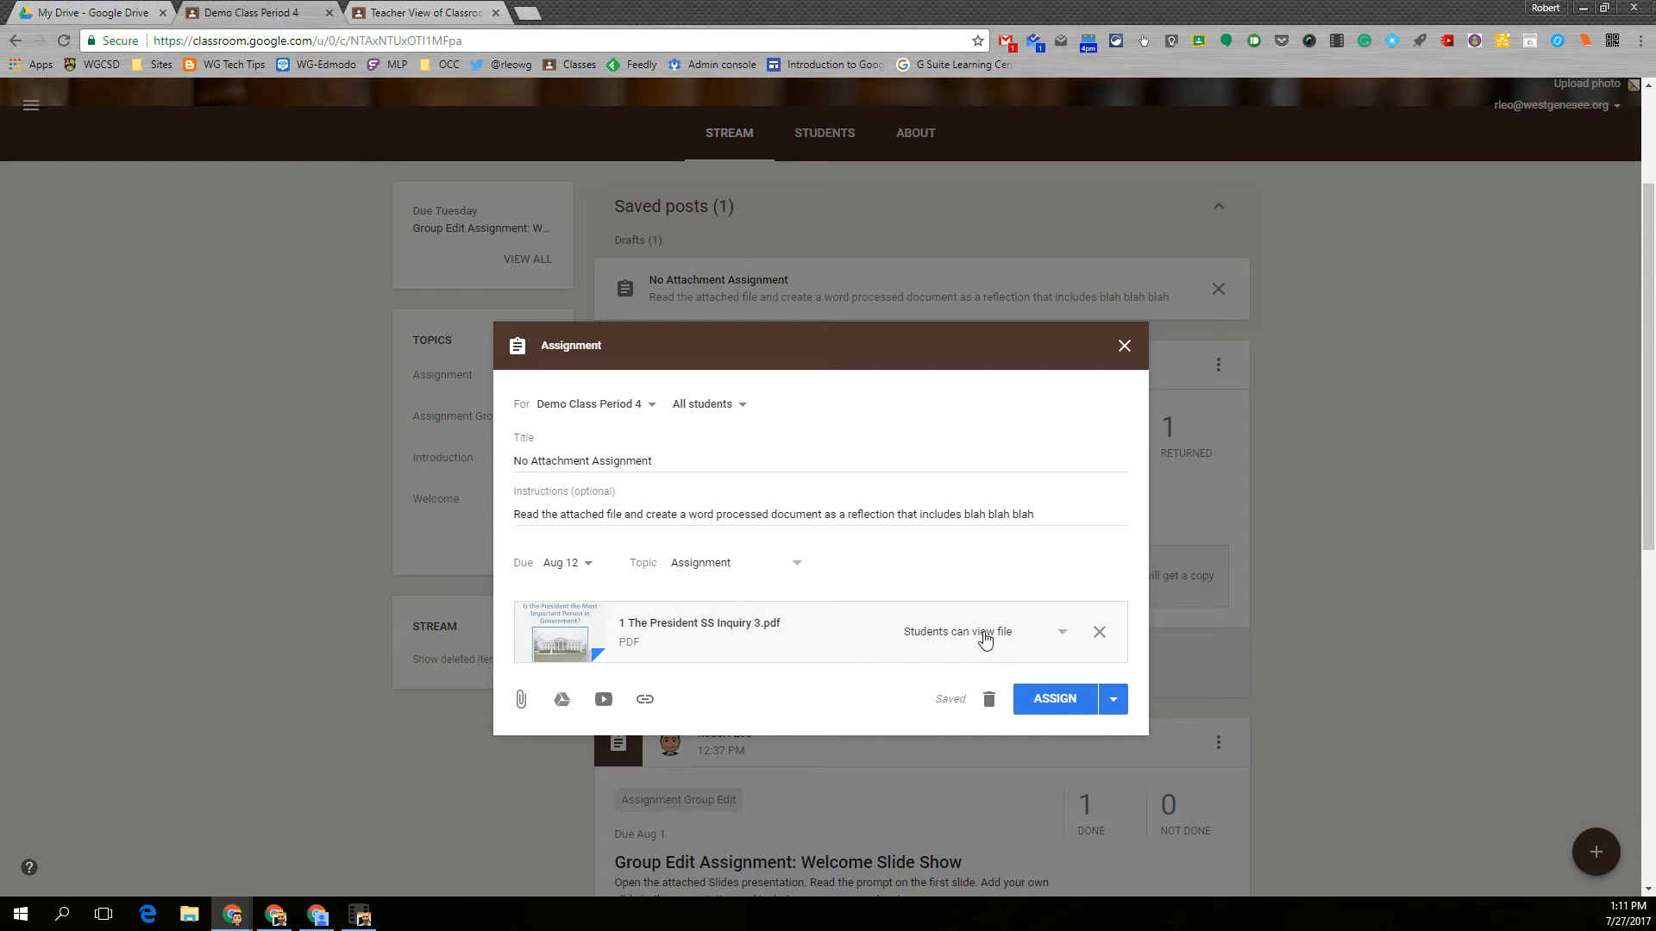
{"action": "left_click", "coordinate": [1047, 699]}
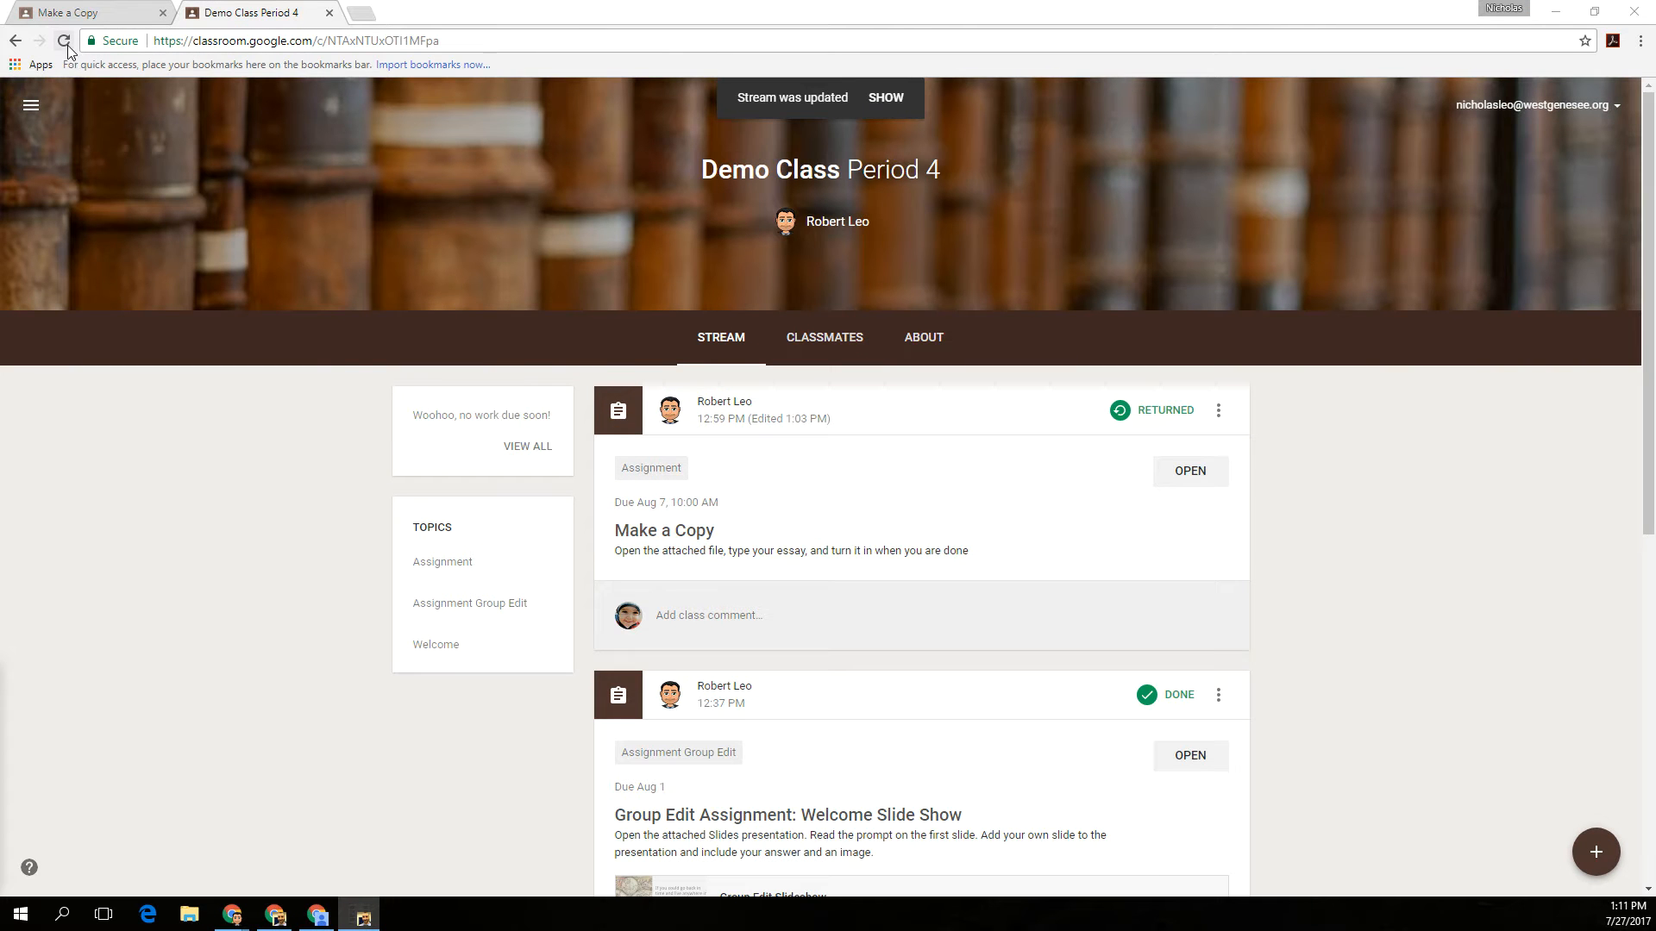
- Refresh the student's class stream, view the PDF attached to No Attachment Assignment, and close the preview
{"action": "left_click", "coordinate": [65, 43]}
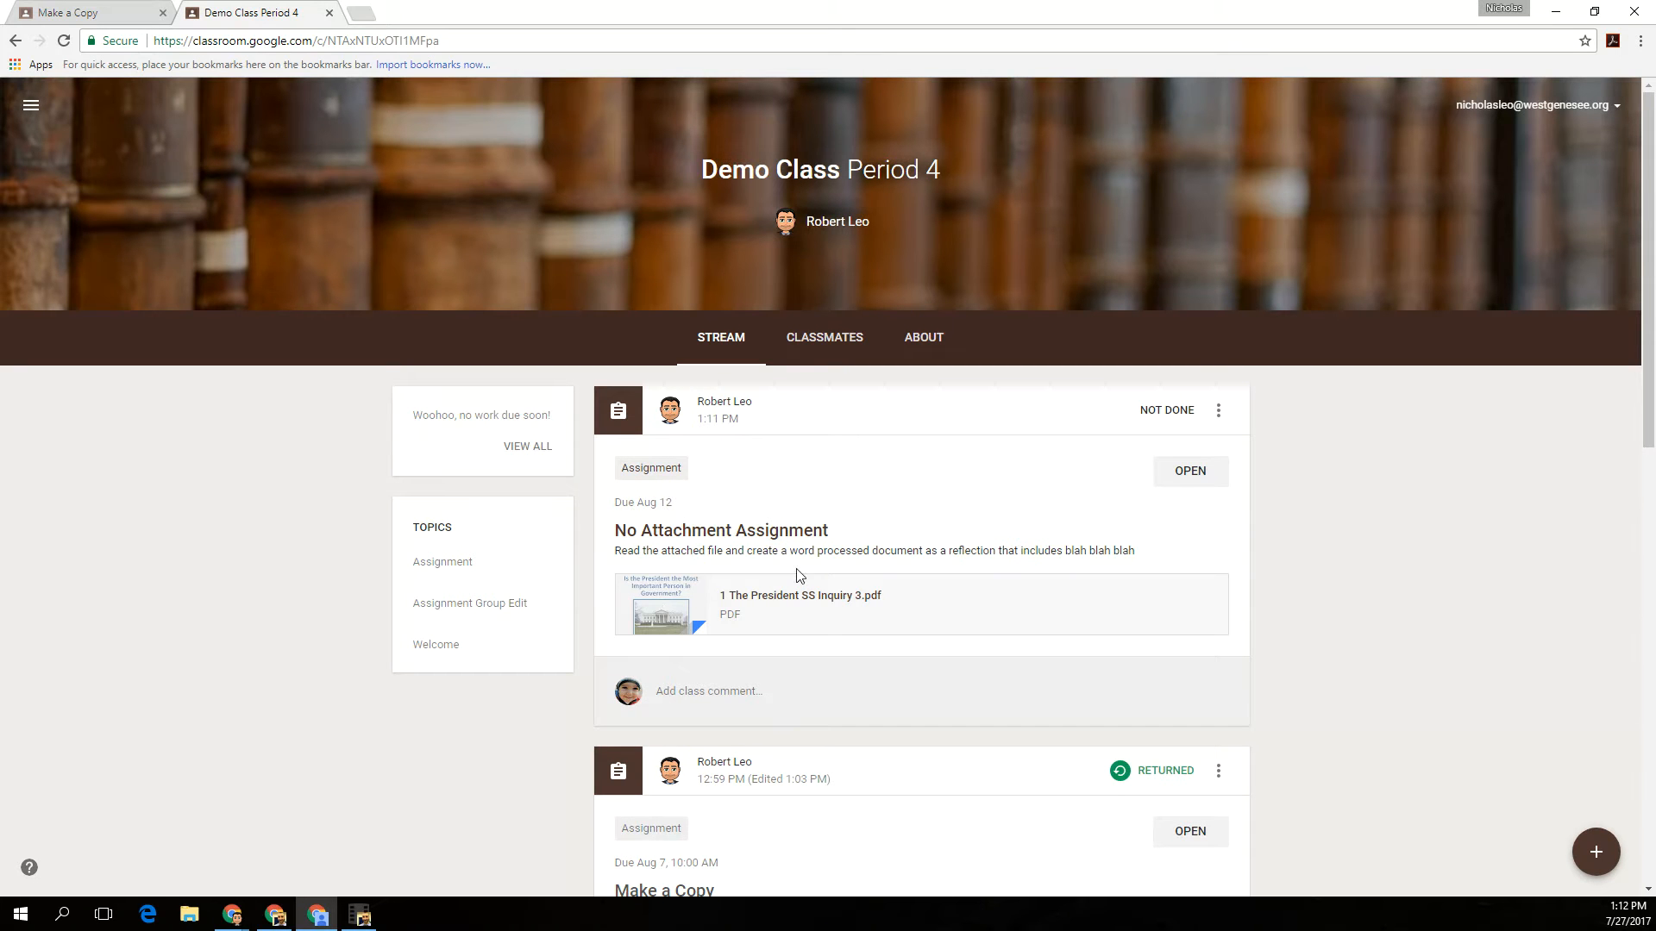
{"action": "left_click", "coordinate": [787, 603]}
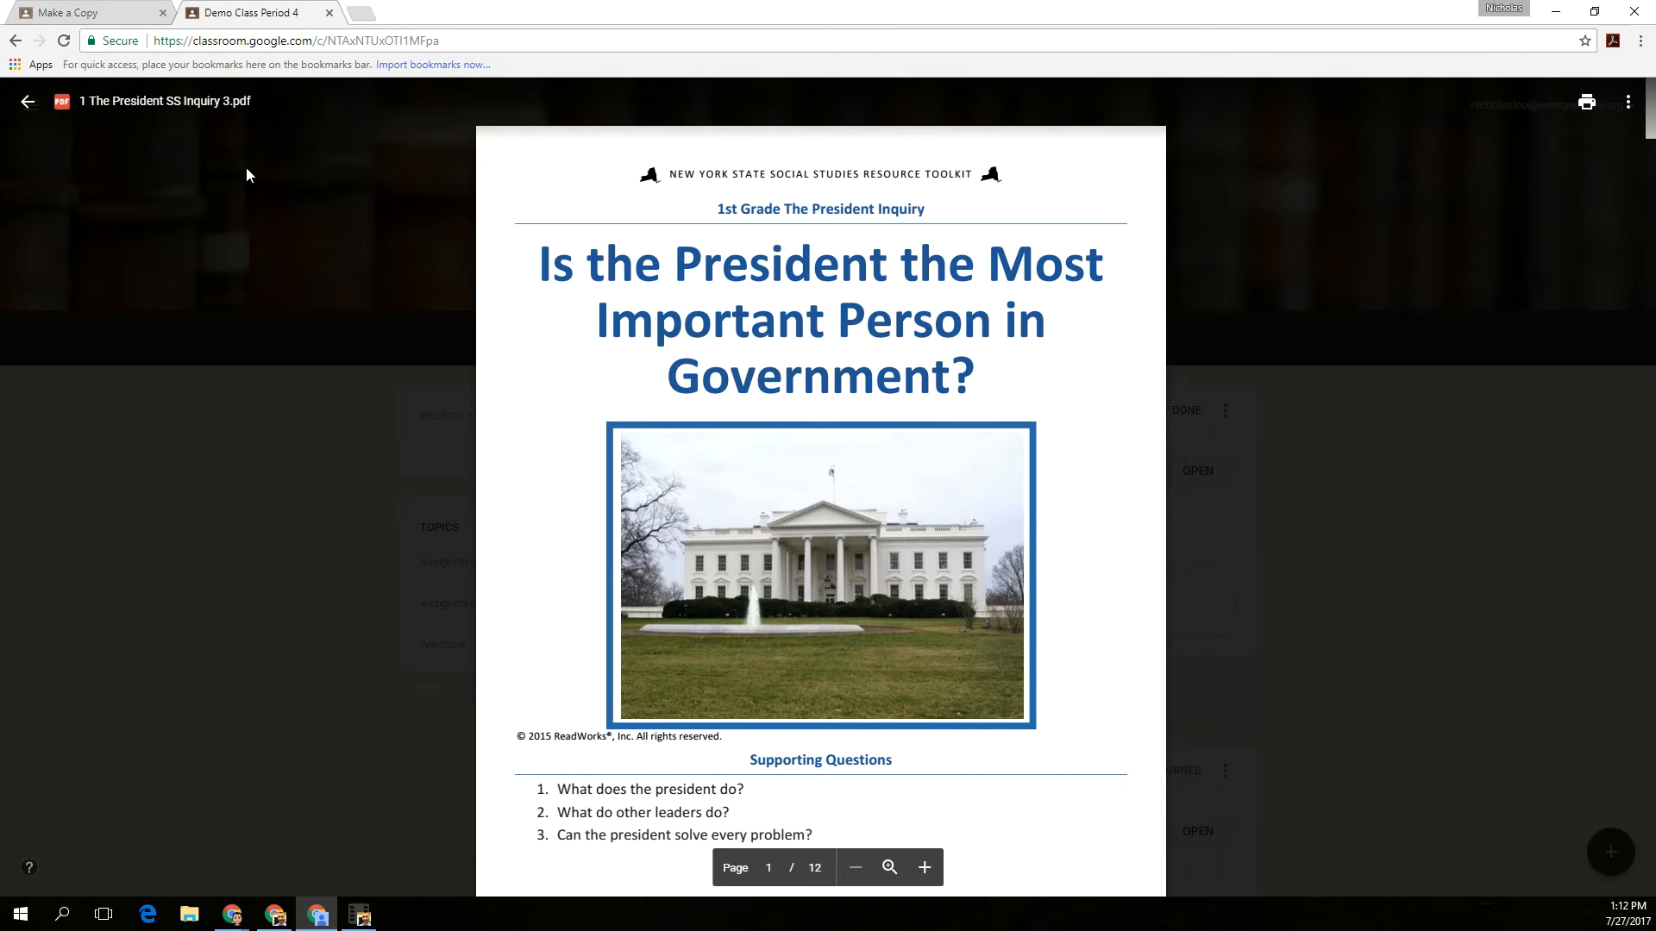
{"action": "left_click", "coordinate": [27, 101]}
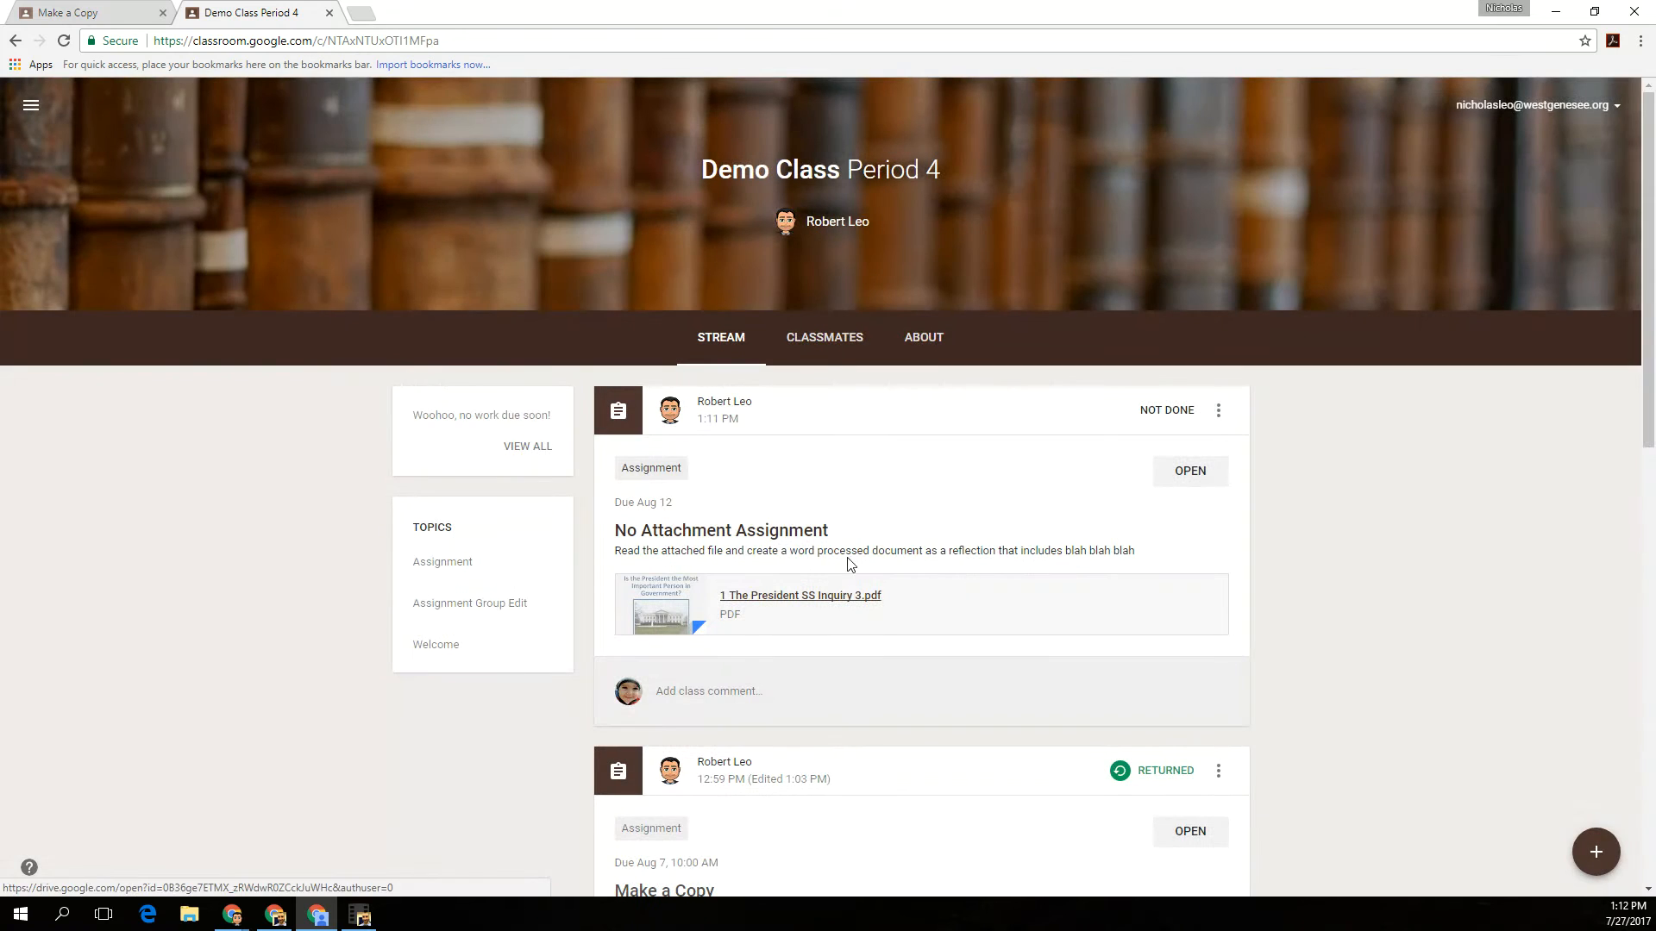
- Open No Attachment Assignment as the student and upload "BCIC Agenda.June.2017.docx" from the Downloads folder as work
{"action": "left_click", "coordinate": [1189, 471]}
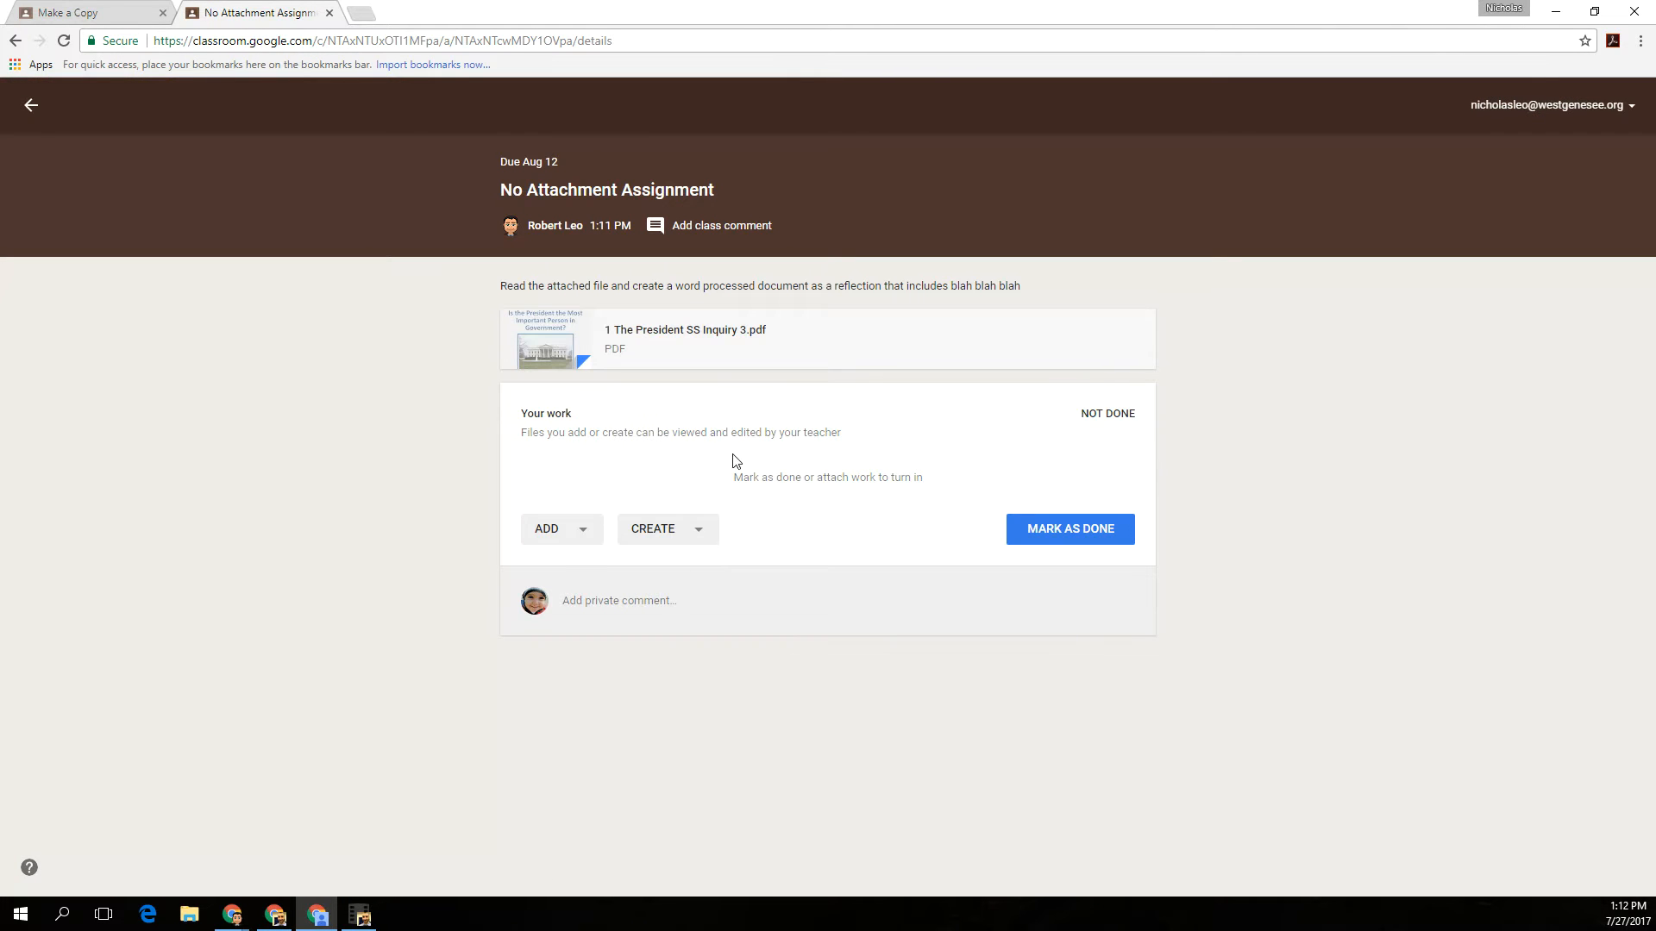
{"action": "left_click", "coordinate": [588, 537]}
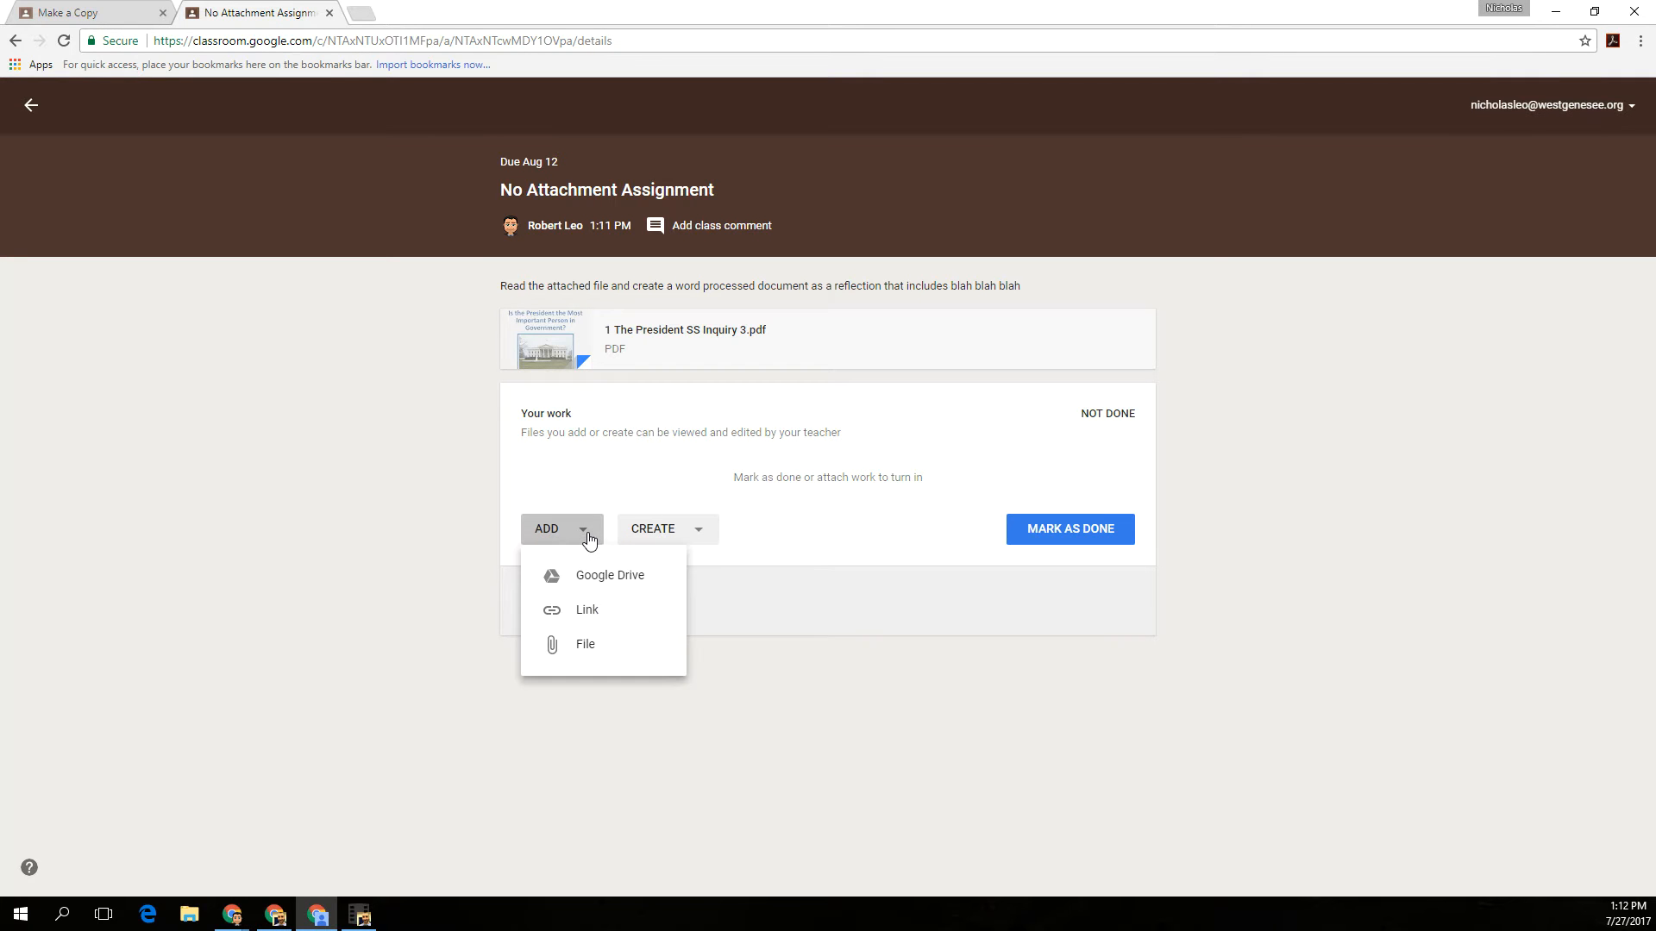
{"action": "left_click", "coordinate": [586, 653]}
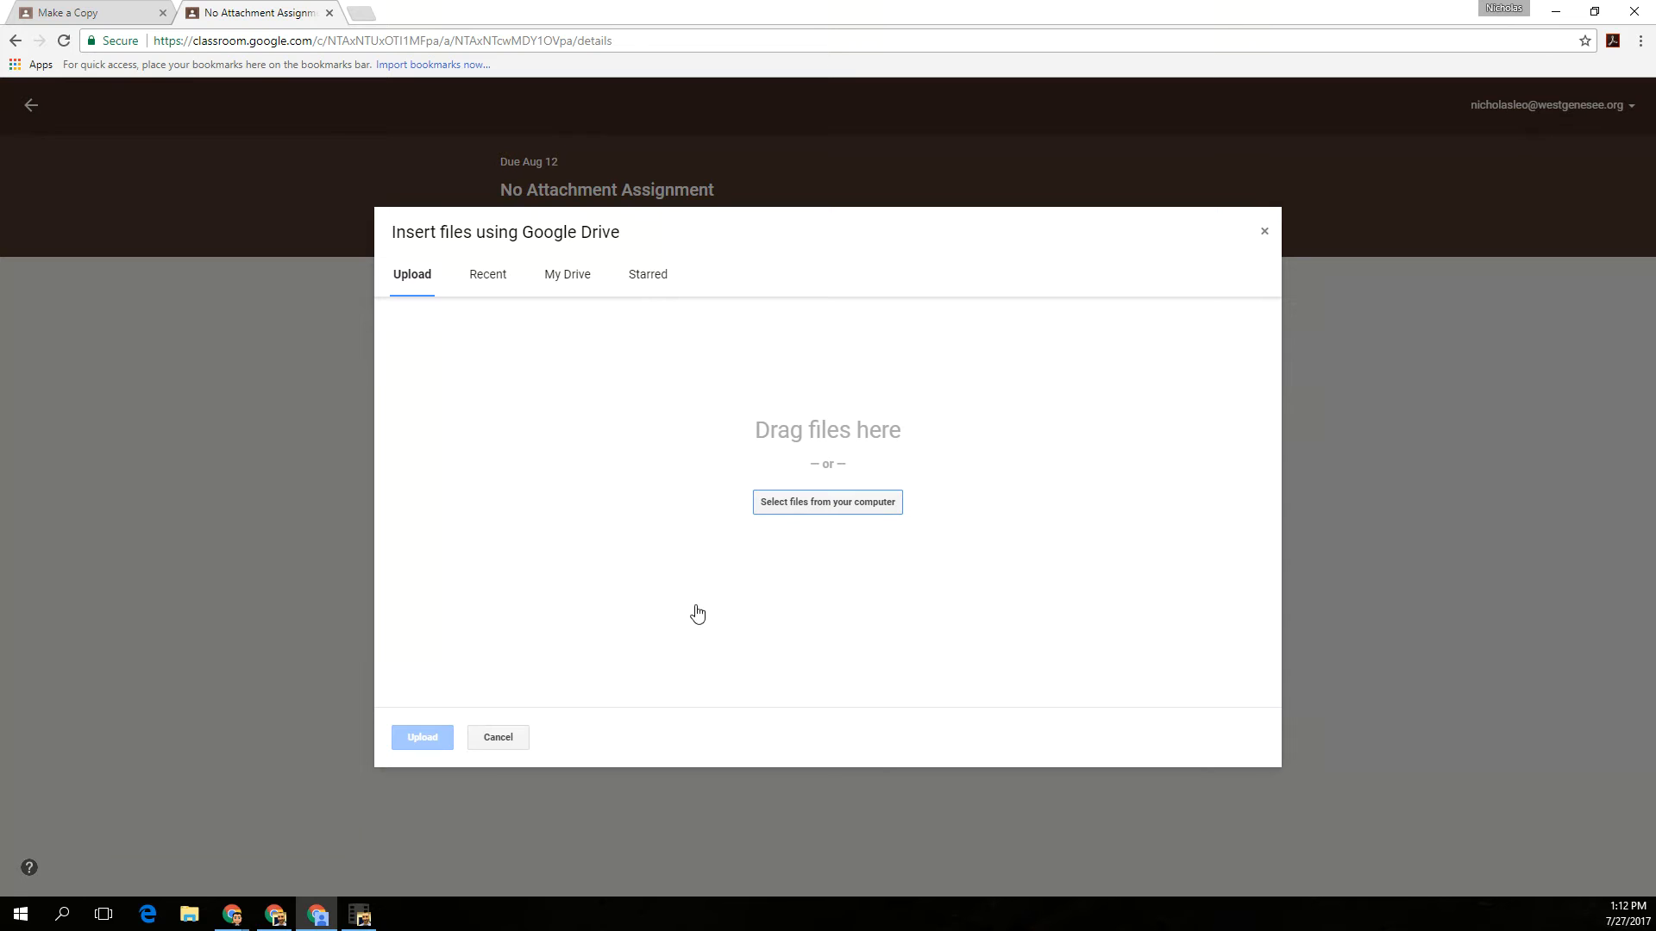
{"action": "left_click", "coordinate": [817, 510]}
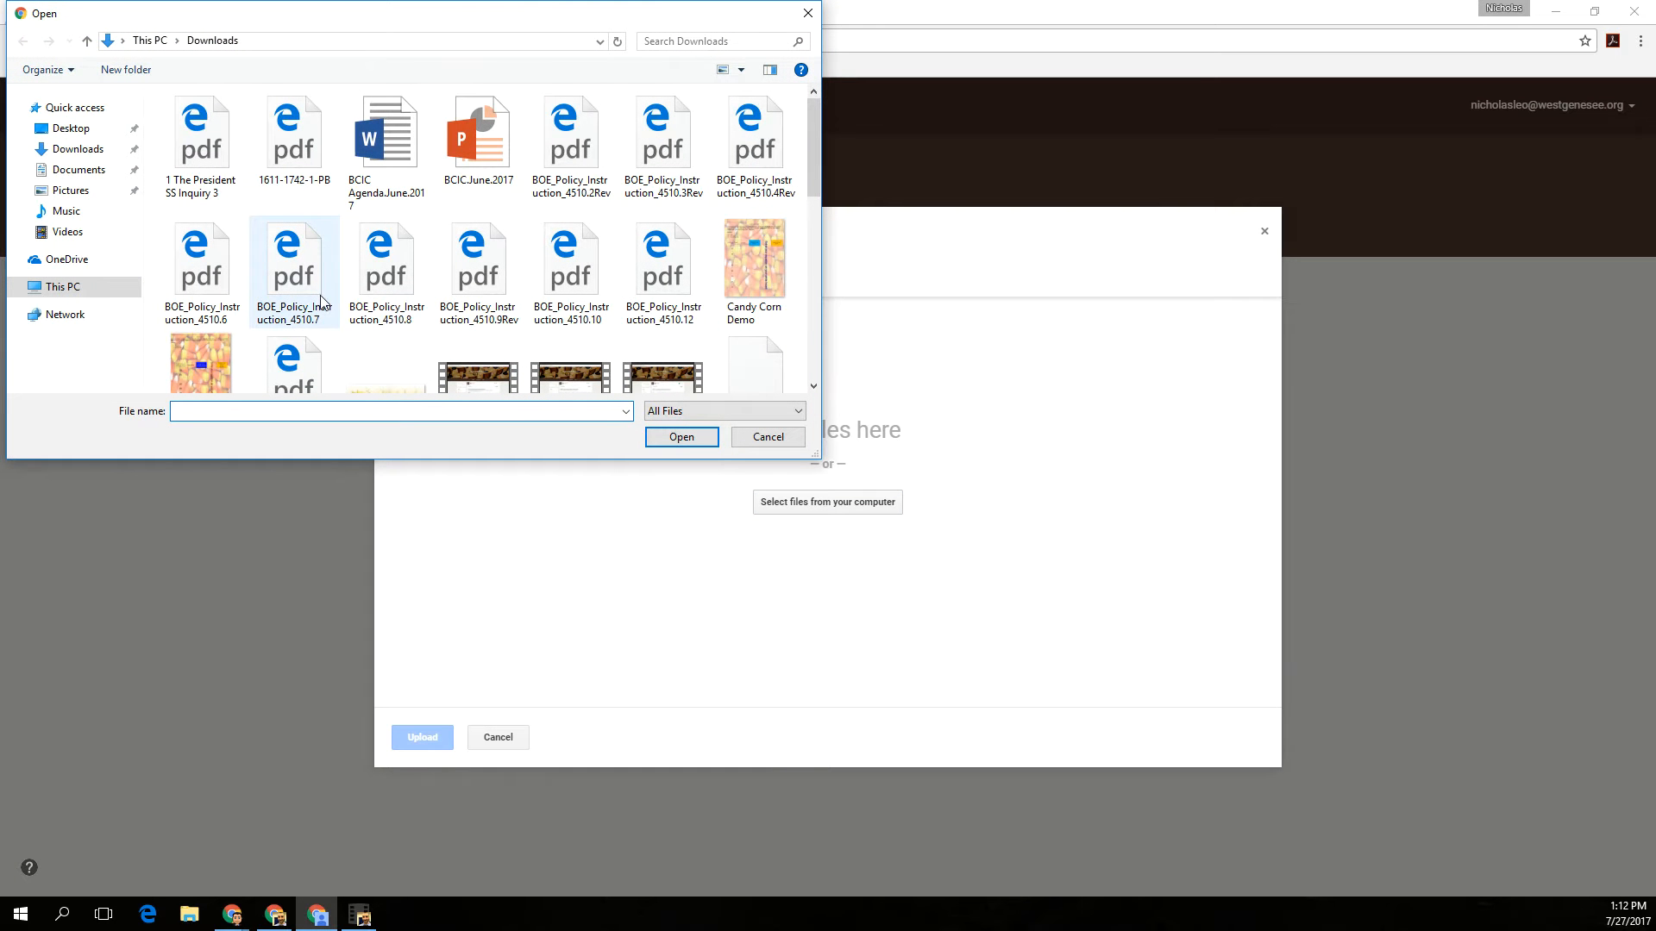
{"action": "double_click", "coordinate": [406, 147]}
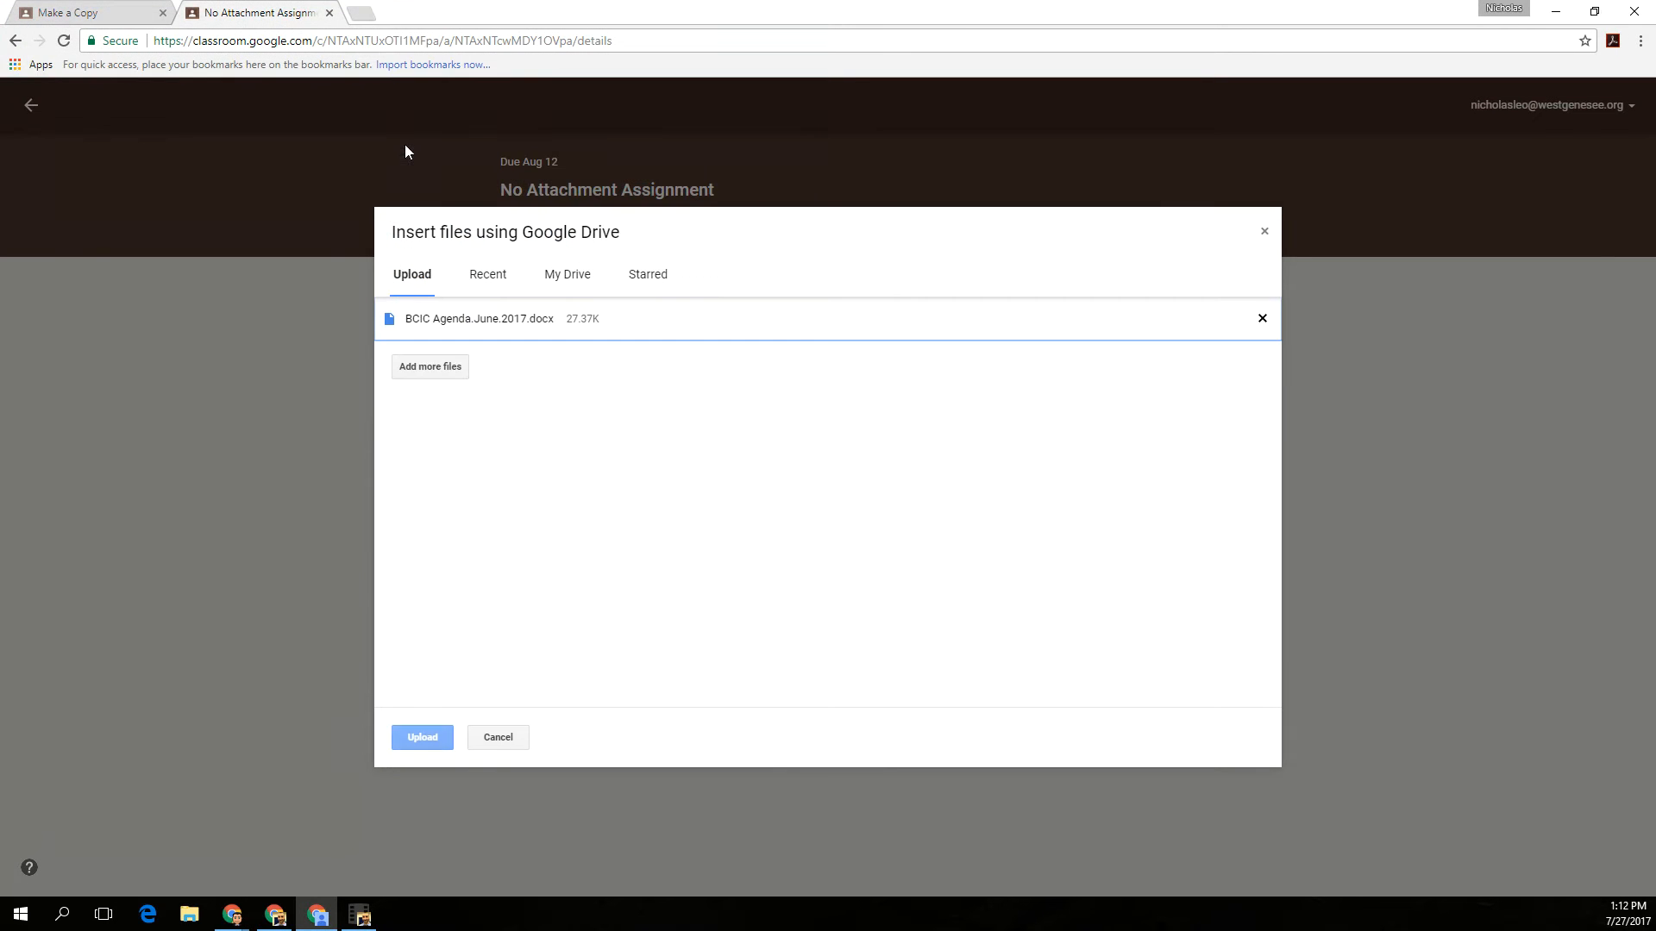
{"action": "left_click", "coordinate": [418, 738]}
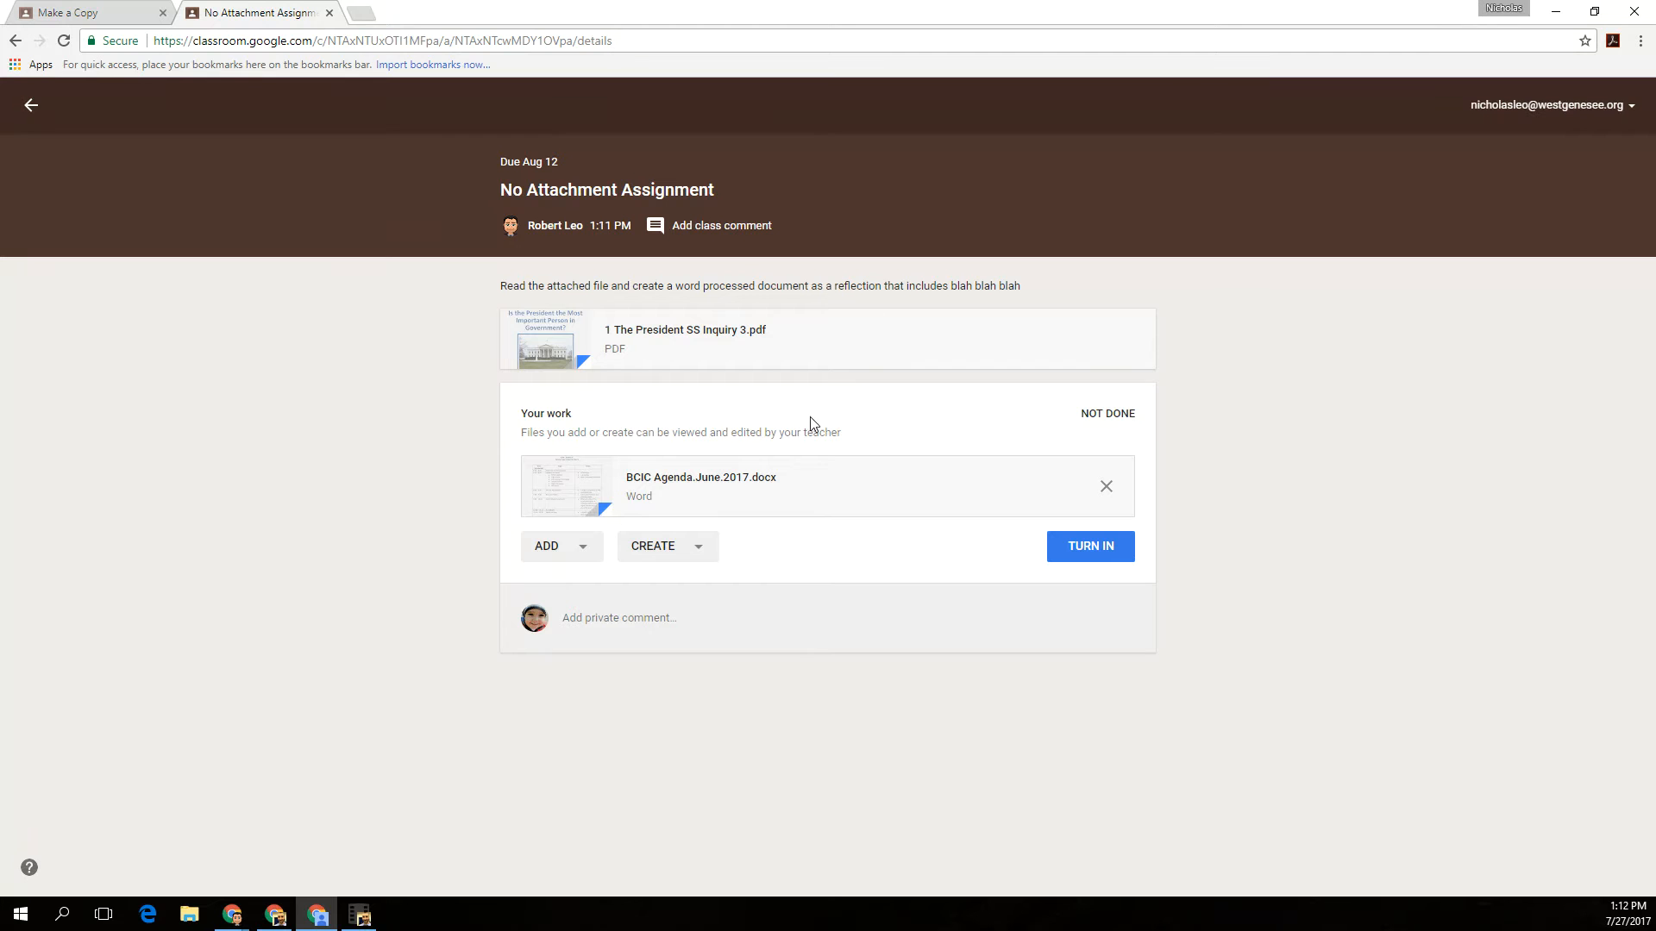
- Create a new Google Docs file within the student's work and open it for editing
{"action": "left_click", "coordinate": [660, 555]}
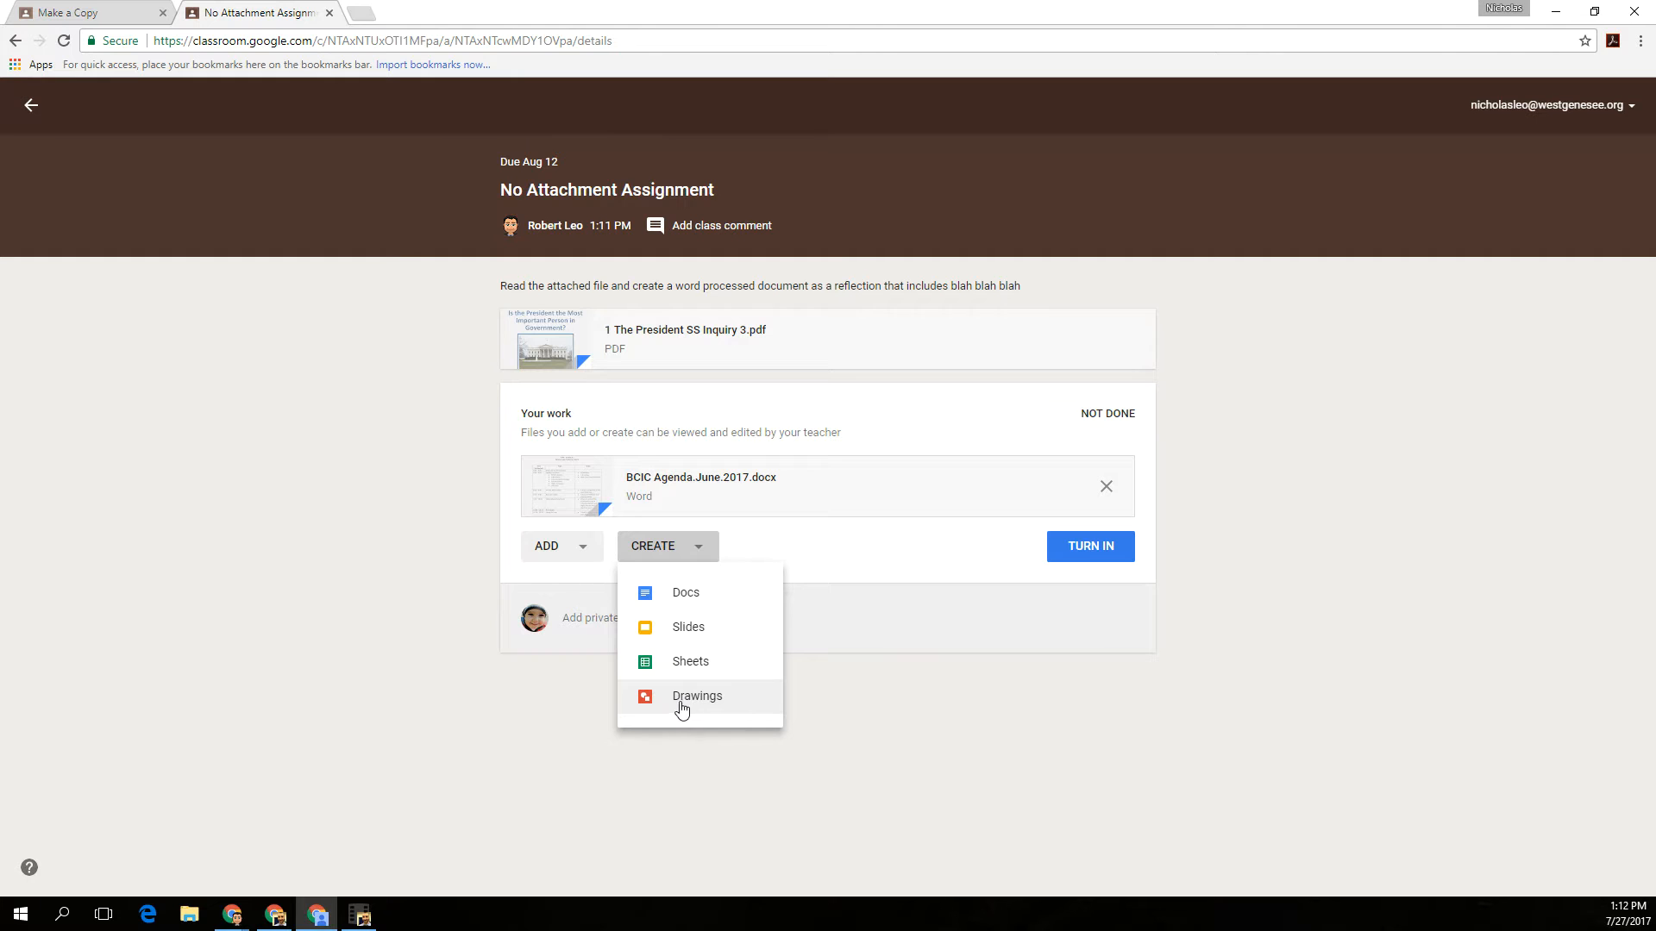
{"action": "left_click", "coordinate": [687, 594]}
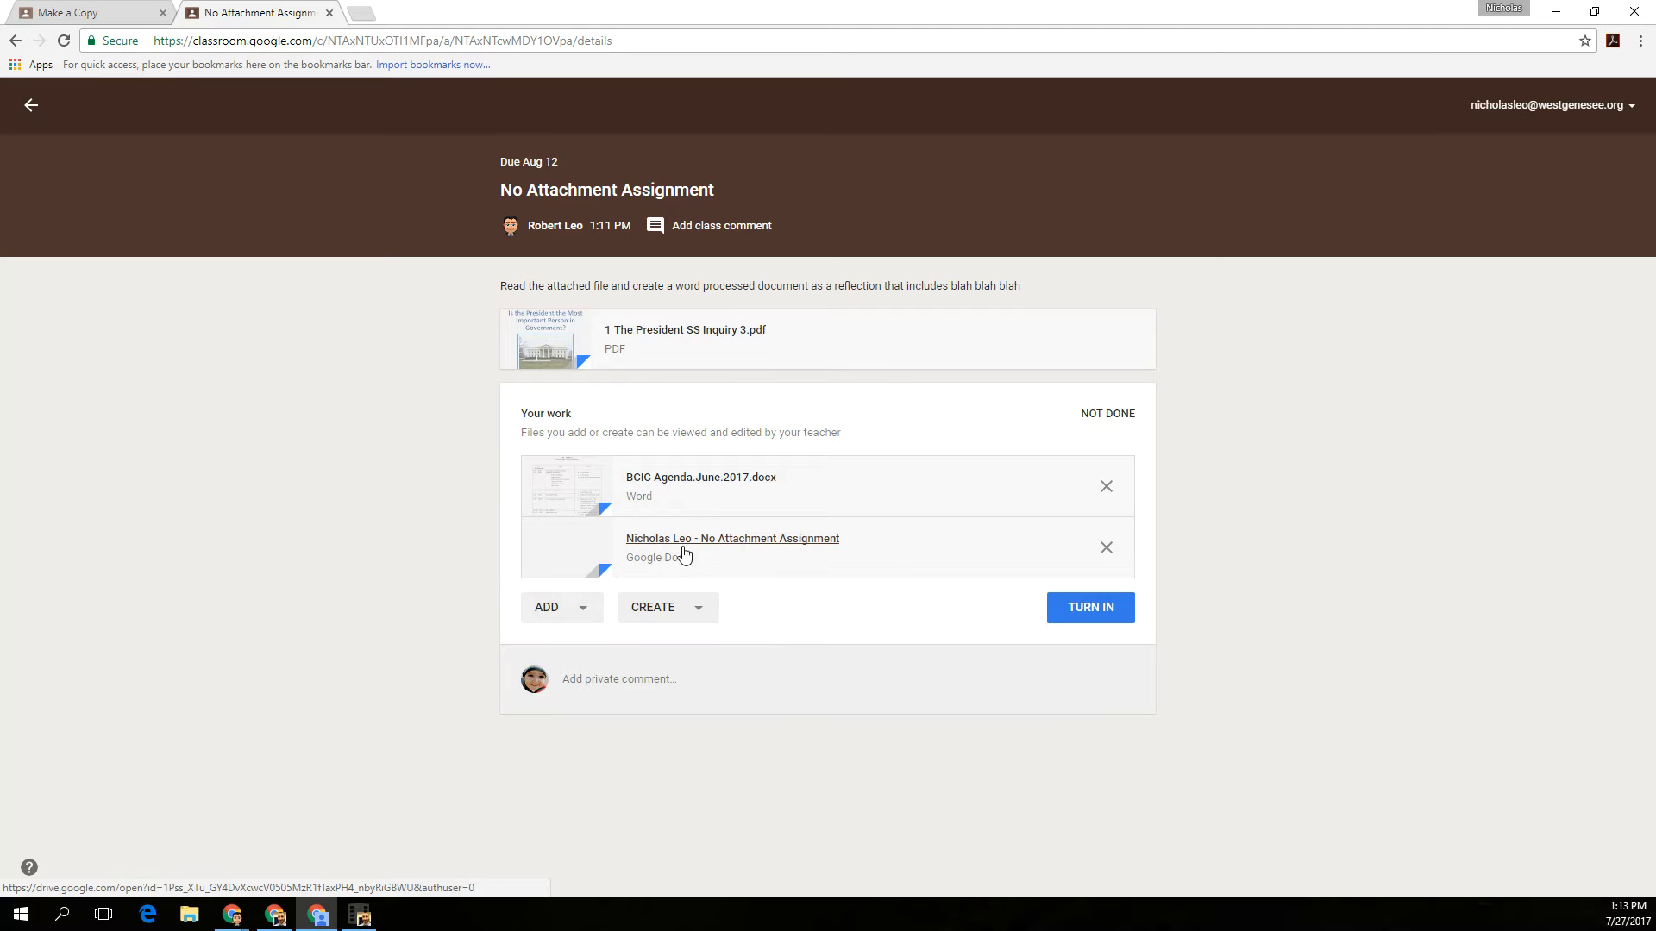
{"action": "left_click", "coordinate": [767, 540]}
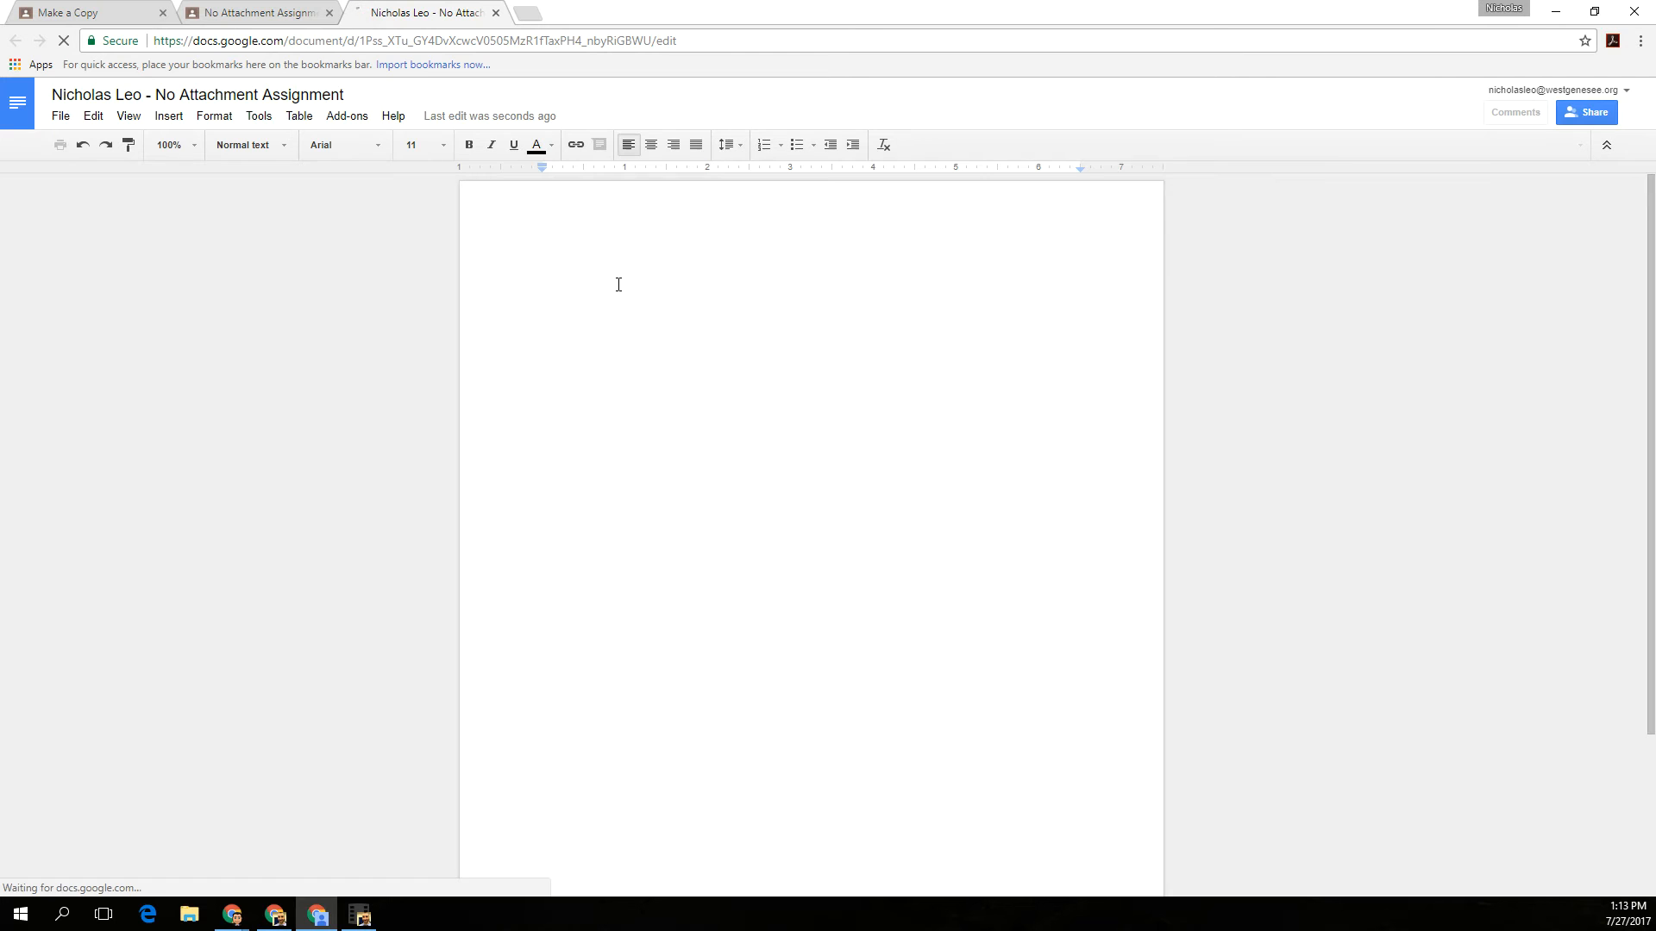
- Write "My response is blah blah blah" in the document and turn in the student's work for the assignment
{"action": "type", "text": "My respnse"}
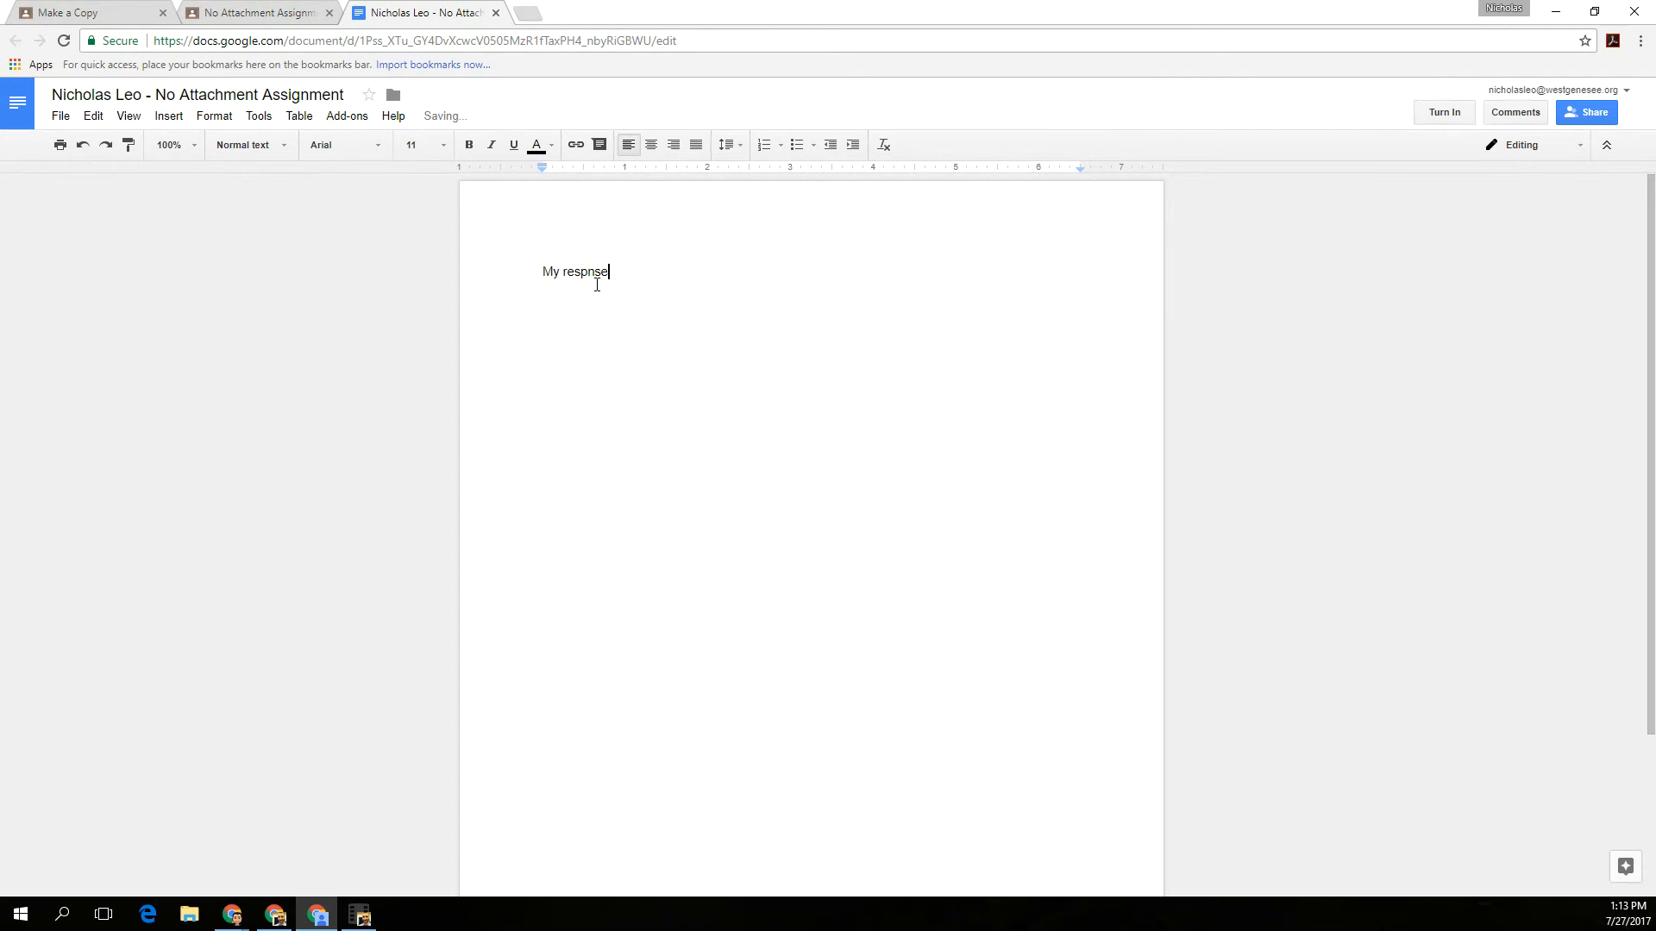
{"action": "type", "text": "\\\\"}
{"action": "key", "text": "BackSpace"}
{"action": "key", "text": "BackSpace"}
{"action": "key", "text": "BackSpace"}
{"action": "key", "text": "BackSpace"}
{"action": "type", "text": "nse is blah blah blah"}
{"action": "left_click", "coordinate": [1428, 121]}
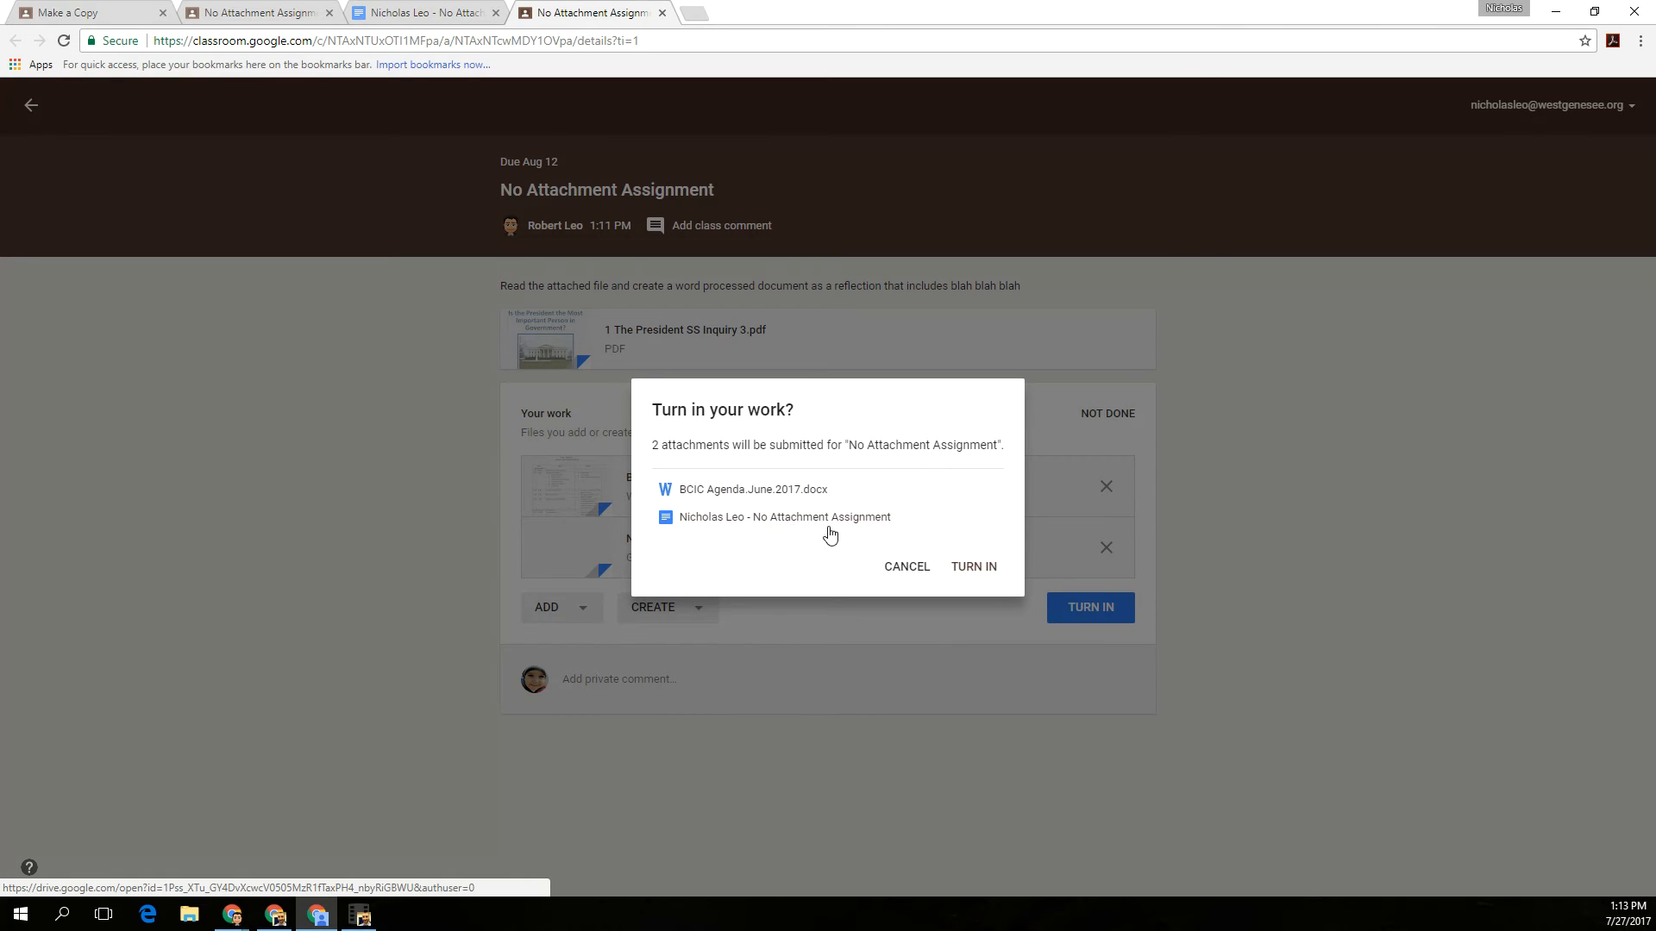
{"action": "left_click", "coordinate": [977, 567]}
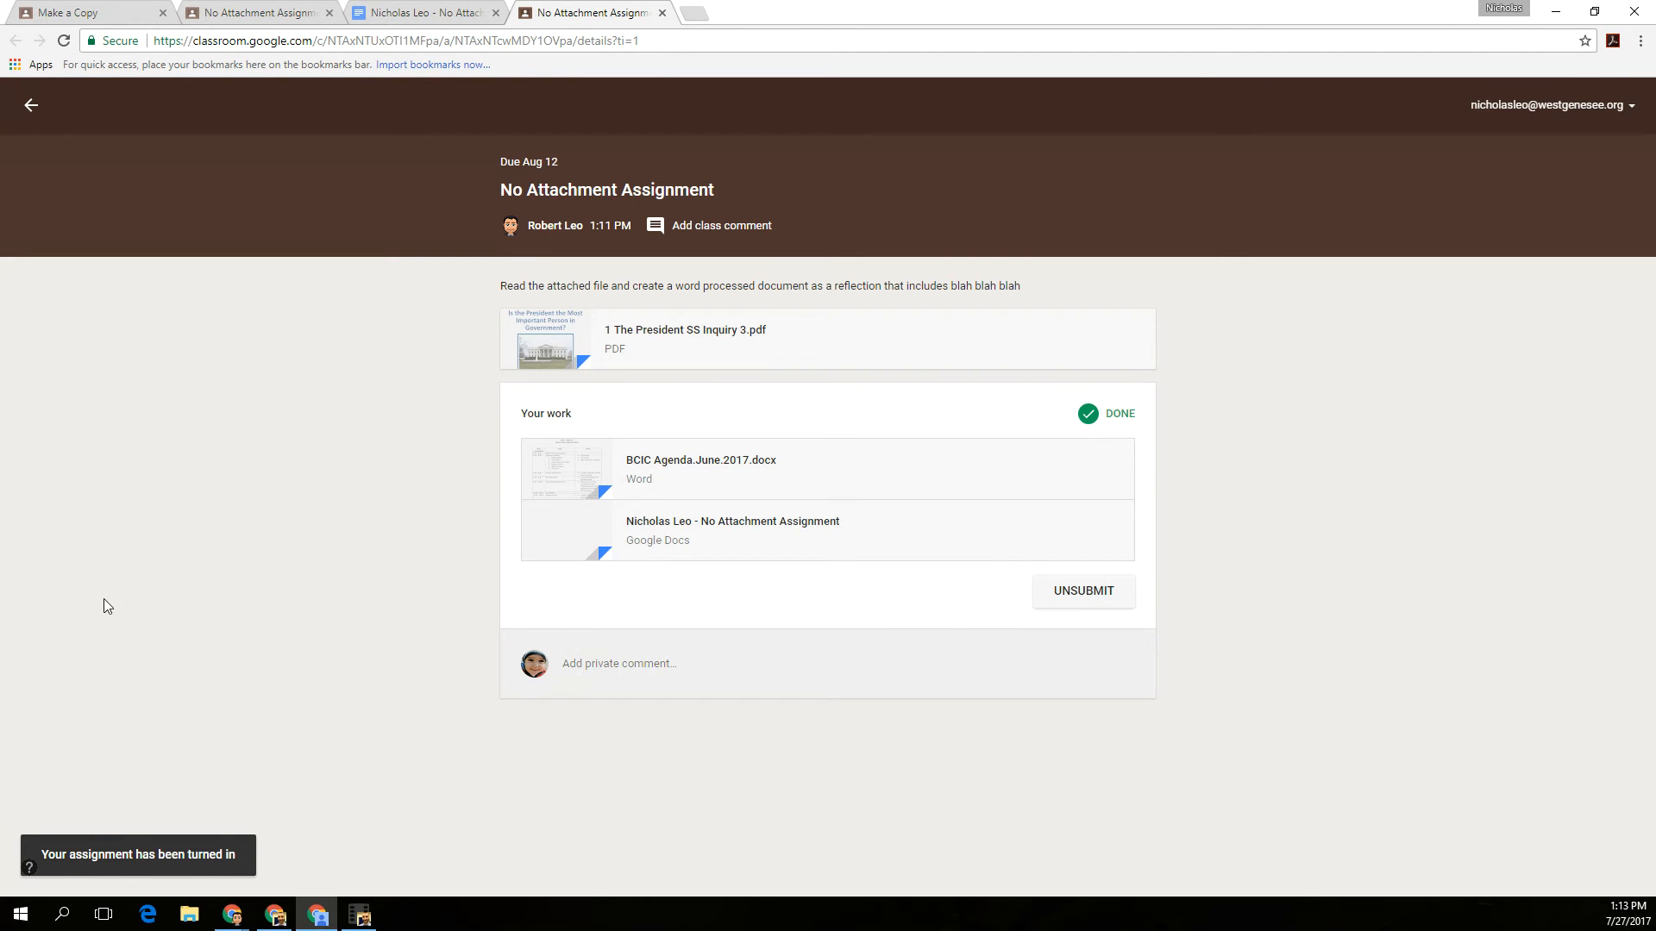
- Switch to the teacher's Classroom window and open the student's completed submission for No Attachment Assignment
{"action": "left_click", "coordinate": [1554, 18]}
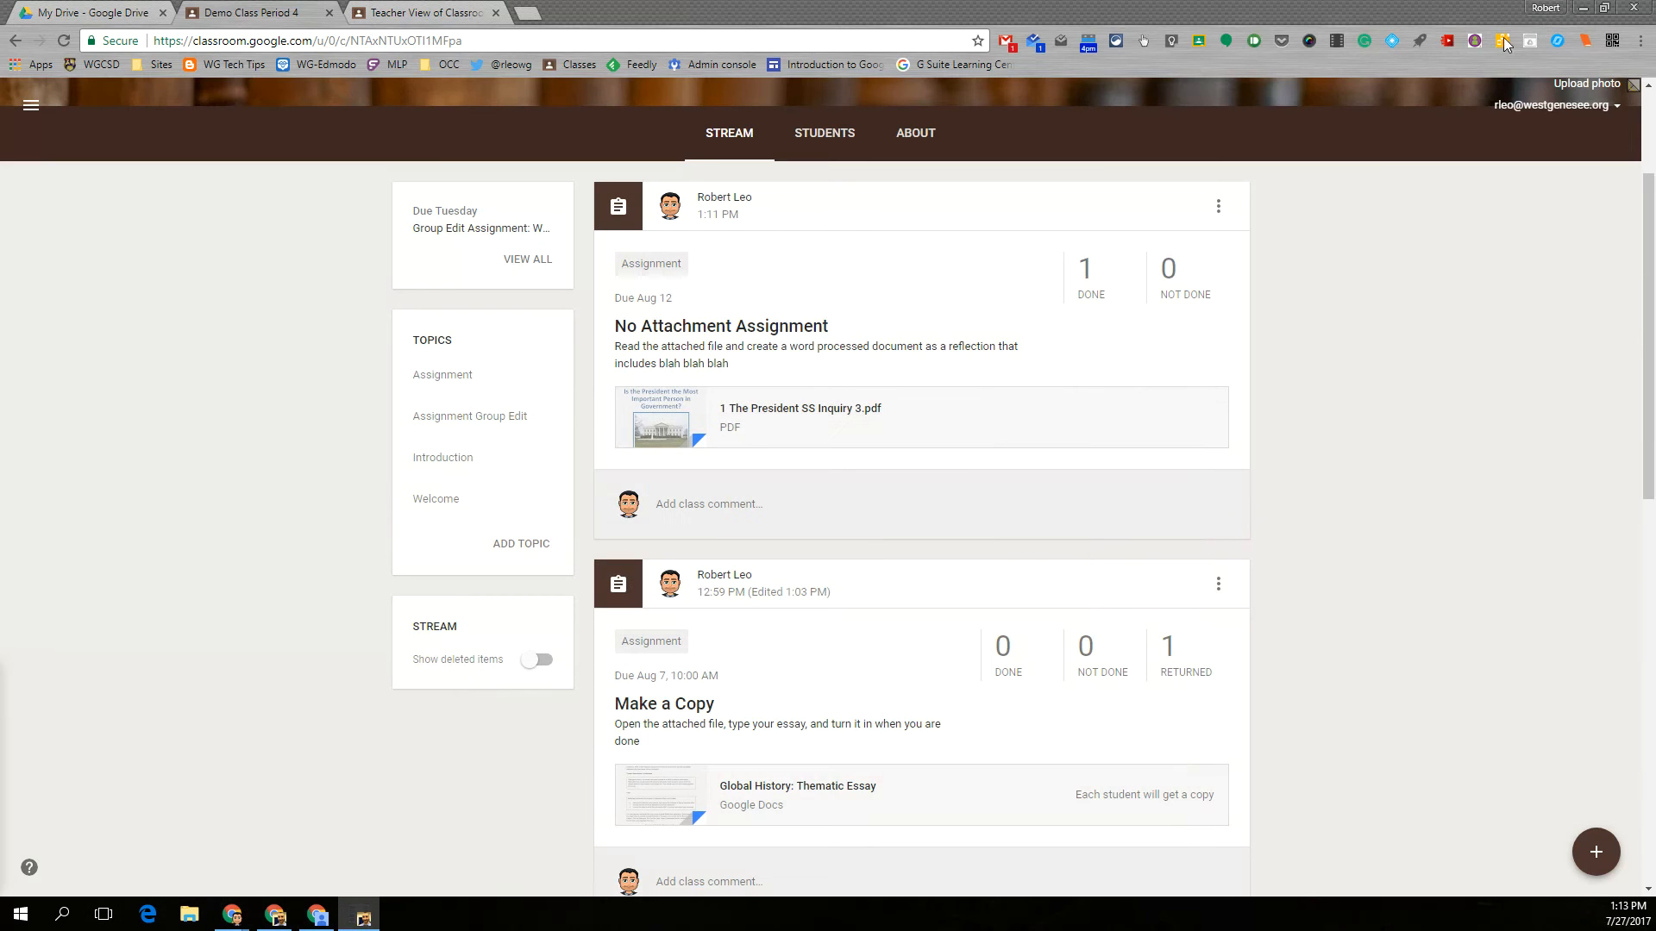
{"action": "left_click", "coordinate": [1078, 294]}
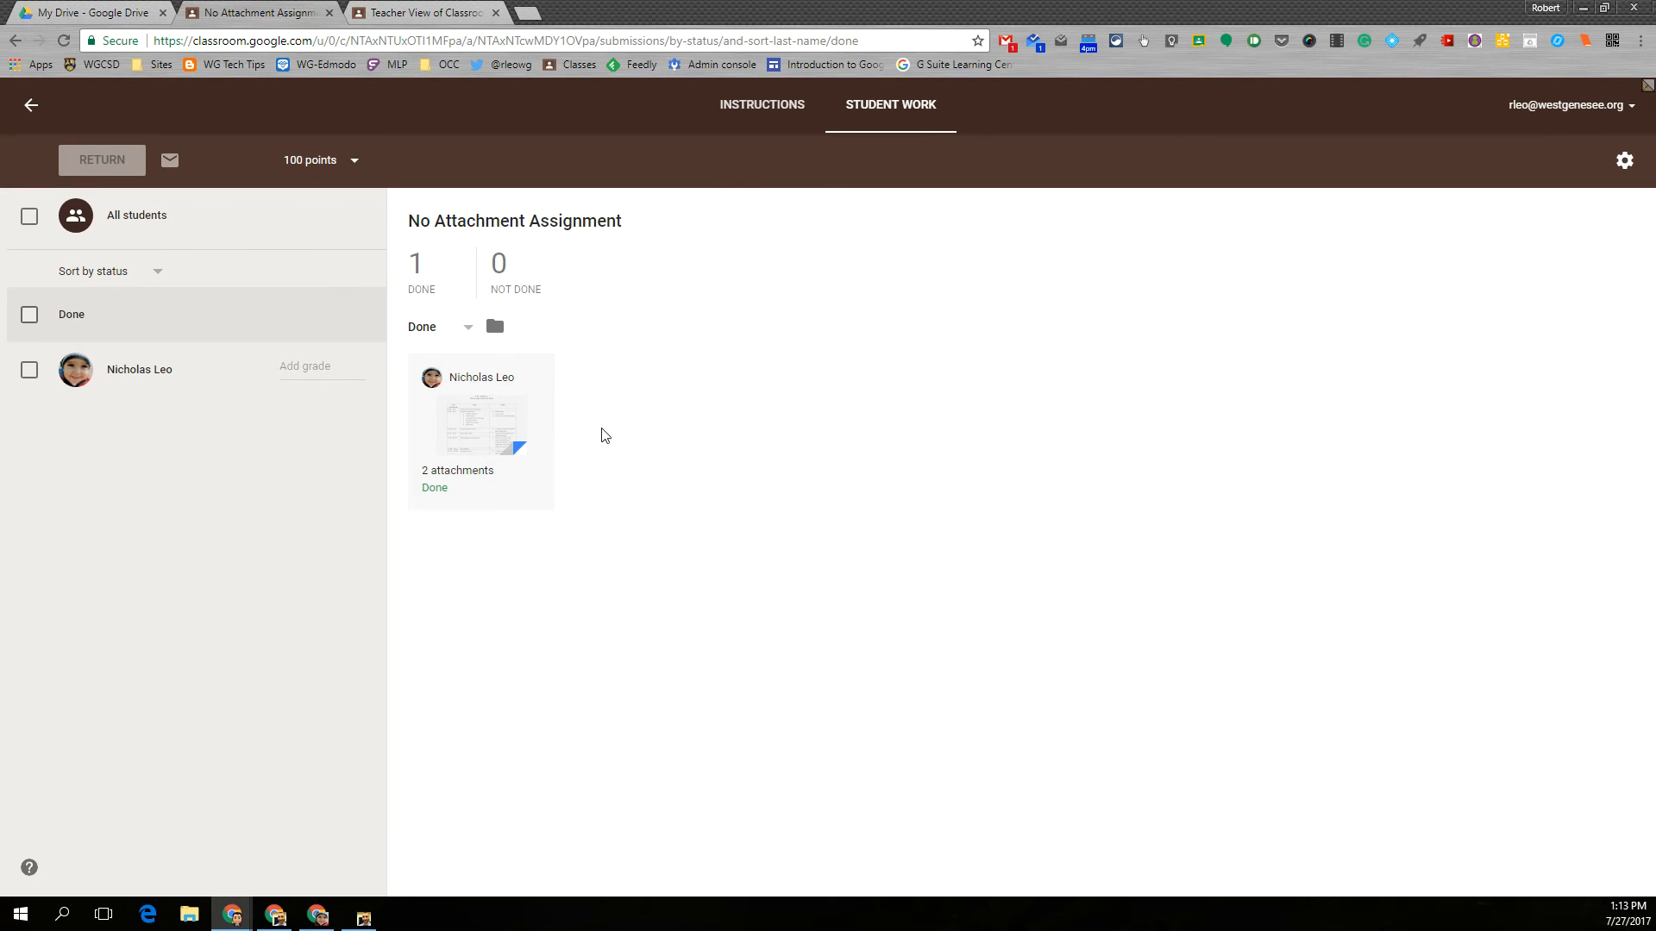
{"action": "left_click", "coordinate": [480, 431]}
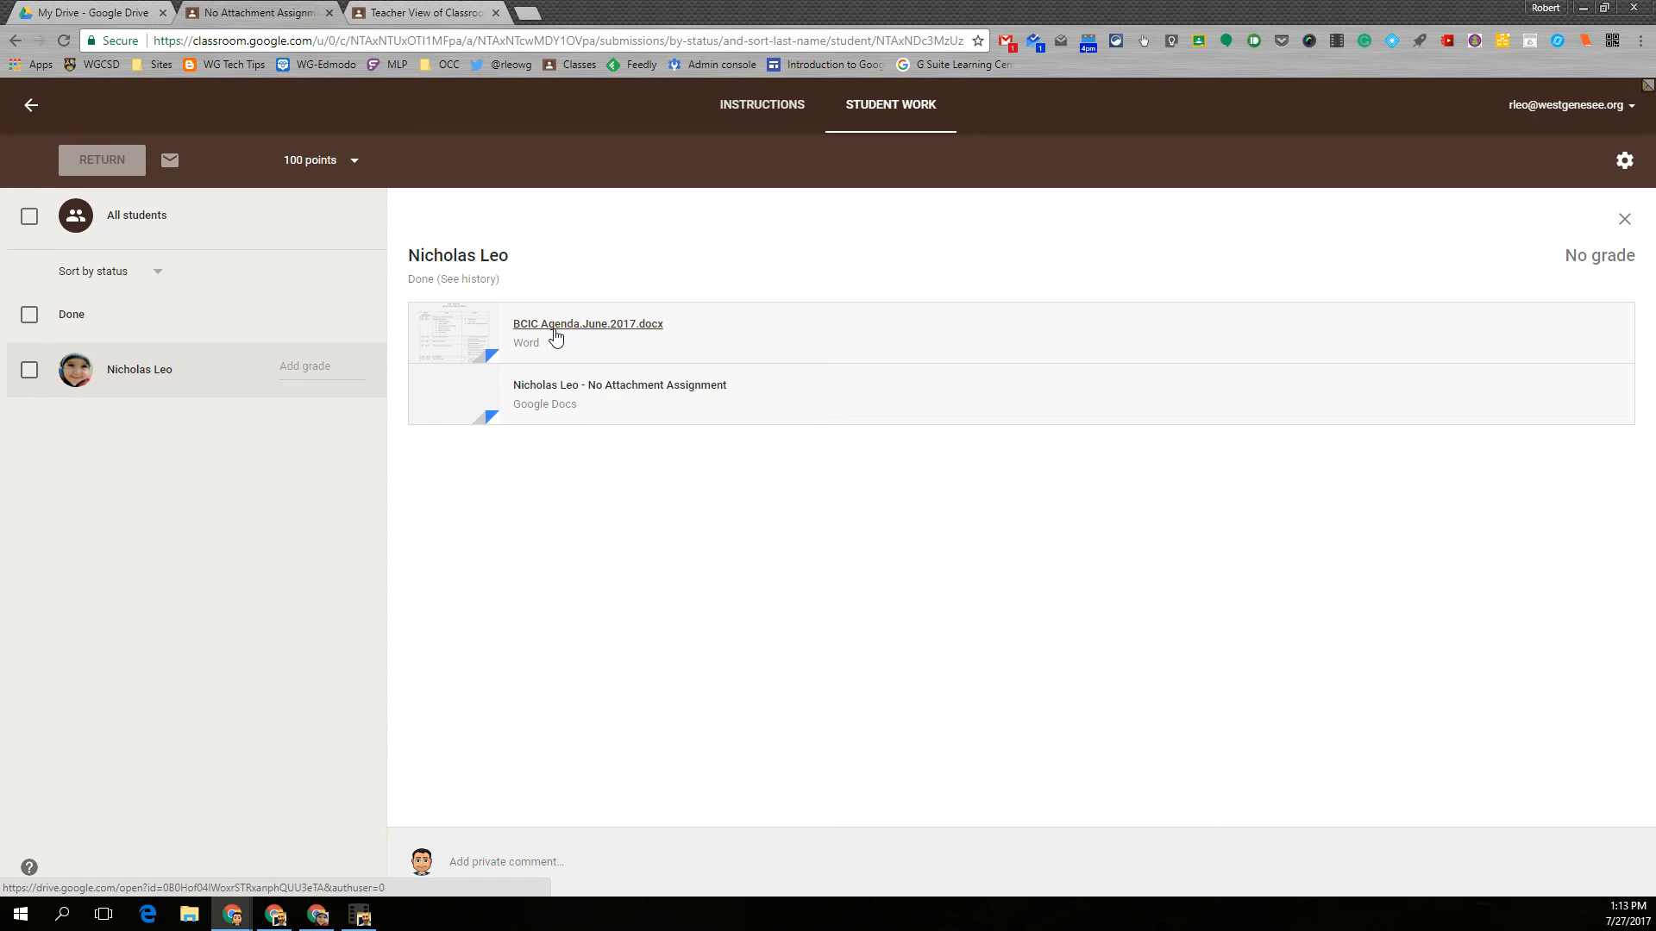
- Open the student's submitted Google Docs file, add the comment "feedback" to the response sentence, and close the document
{"action": "left_click", "coordinate": [557, 385]}
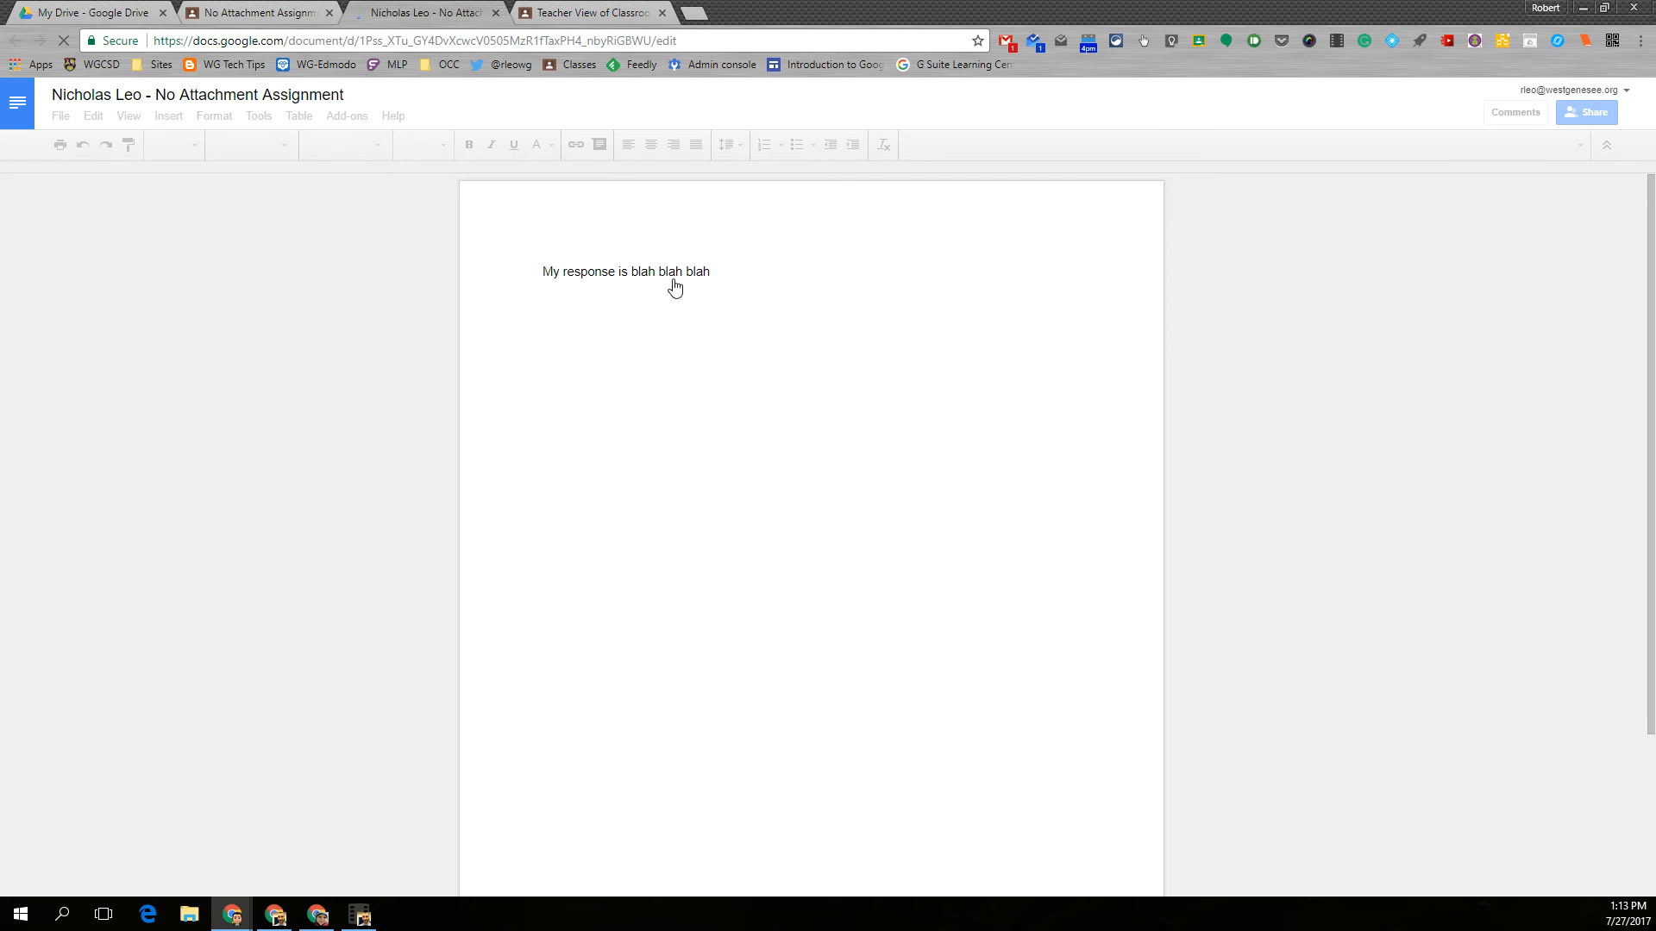
{"action": "triple_click", "coordinate": [722, 274]}
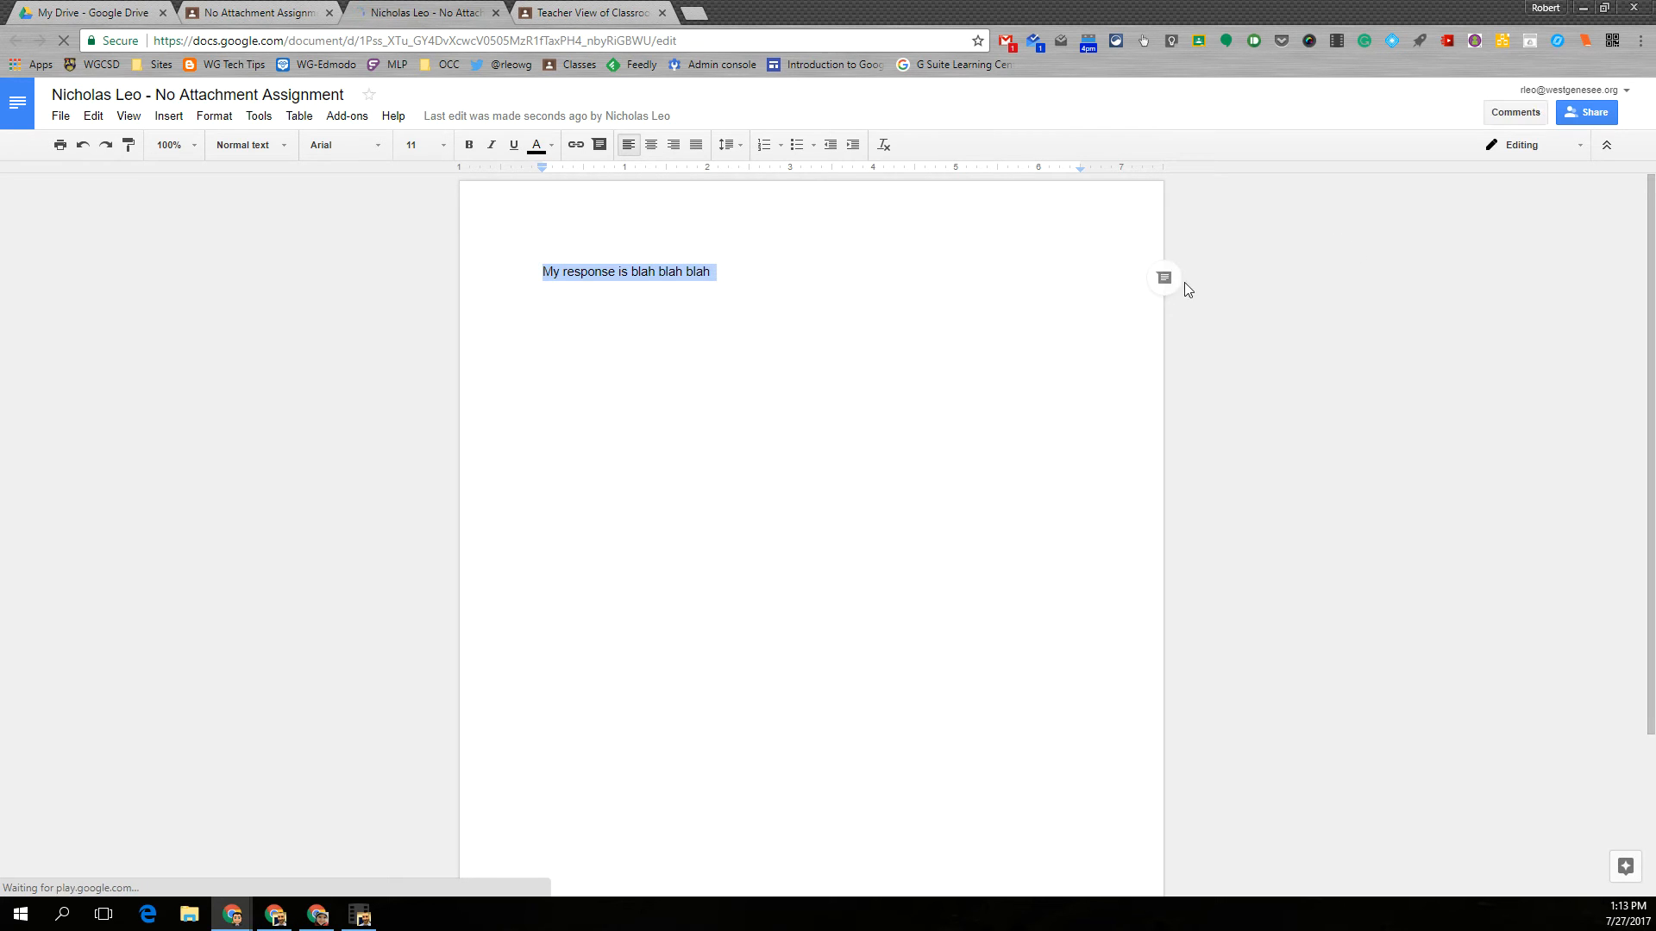
{"action": "left_click", "coordinate": [1164, 279]}
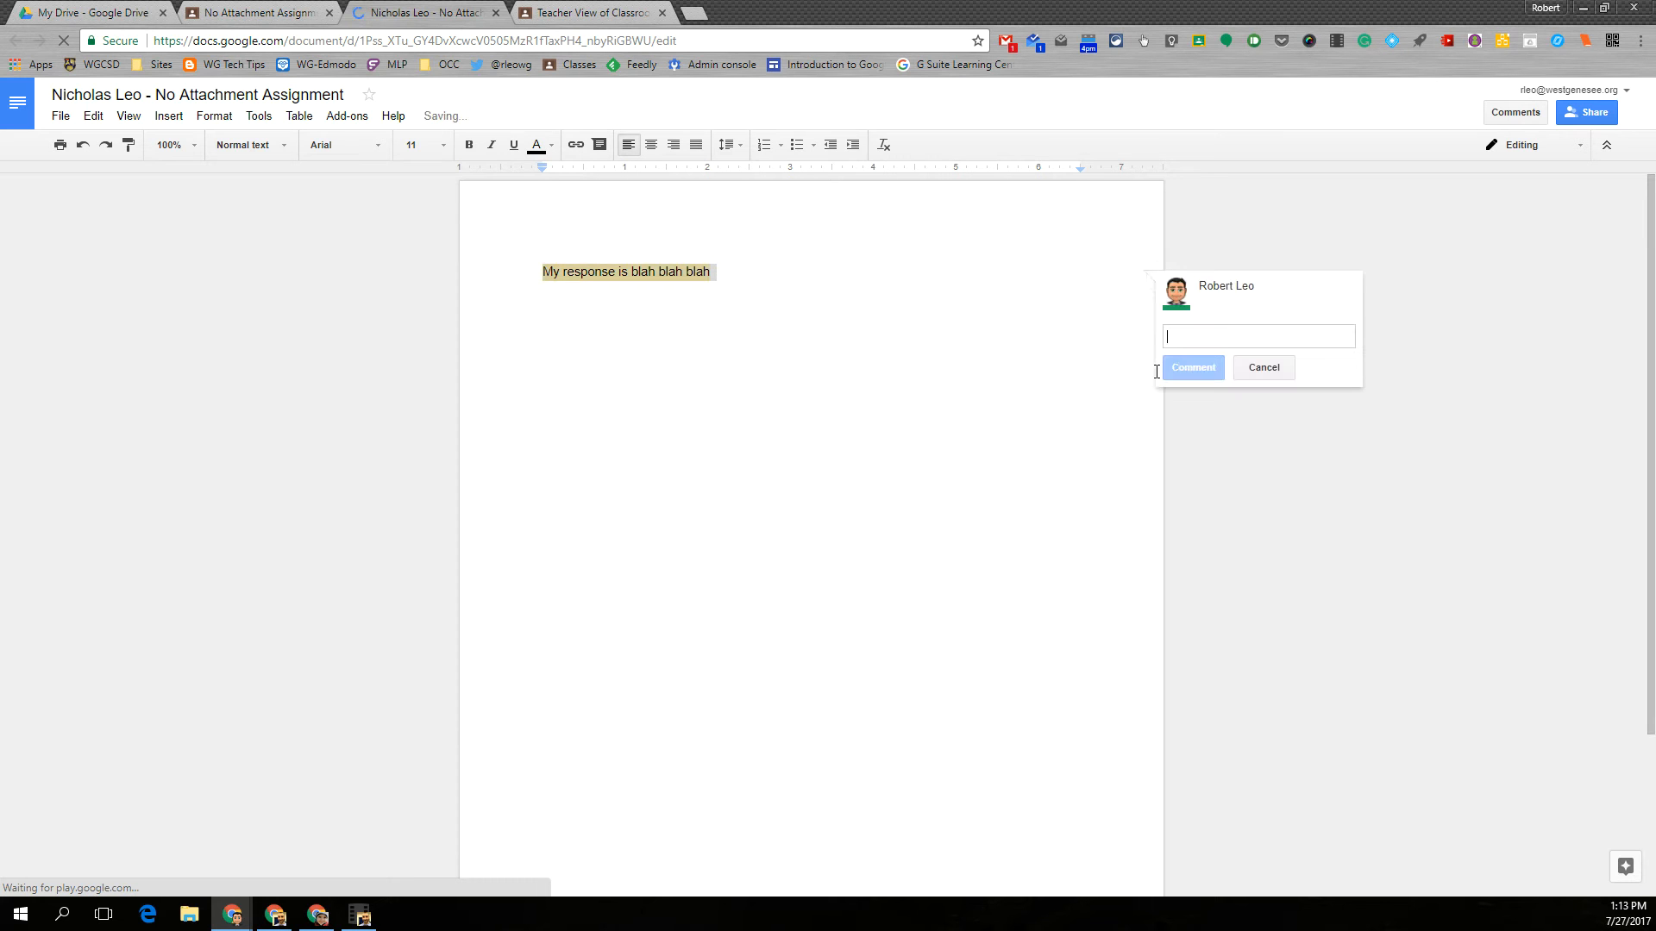
{"action": "type", "text": "feedback"}
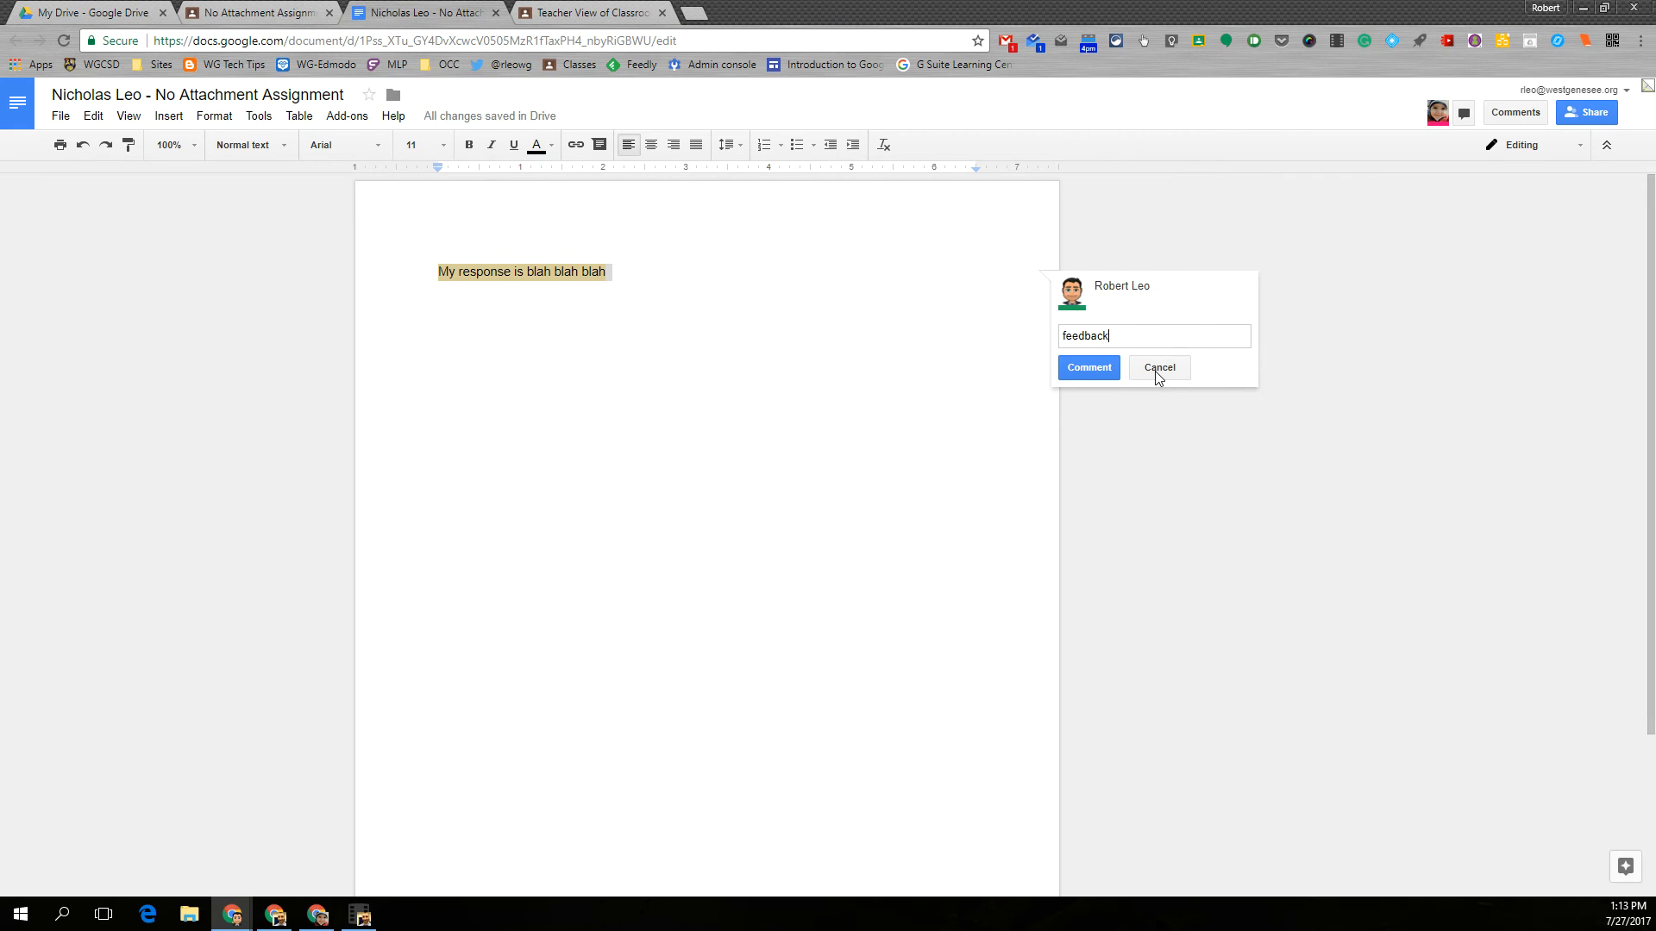
{"action": "left_click", "coordinate": [1070, 367]}
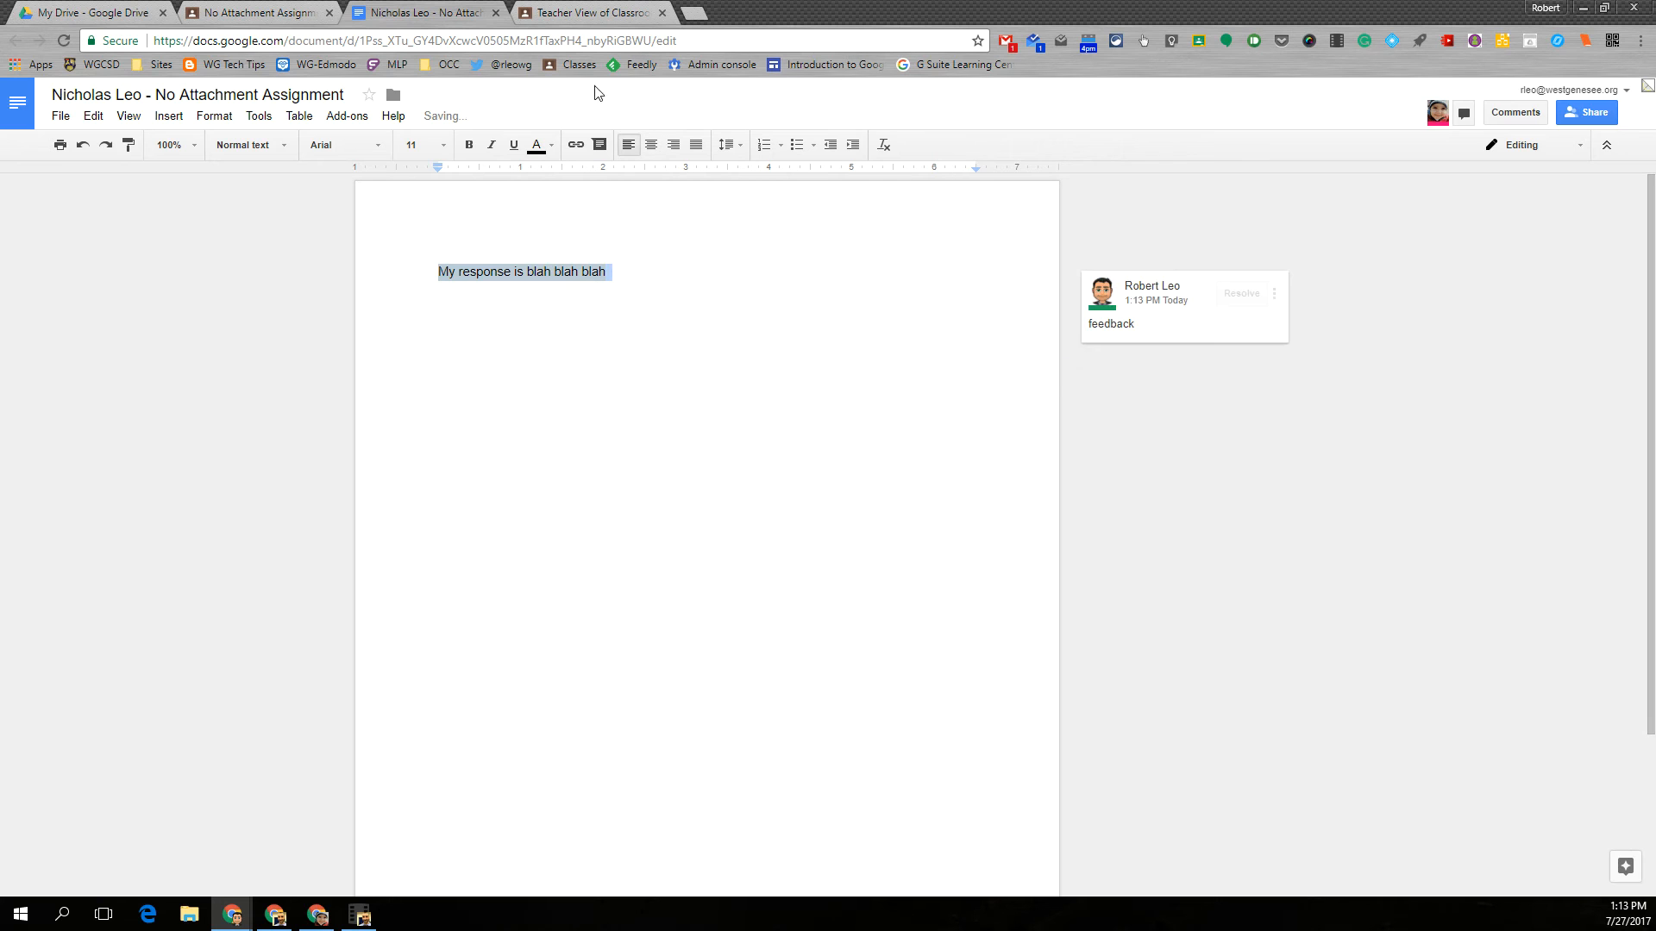
{"action": "left_click", "coordinate": [496, 15]}
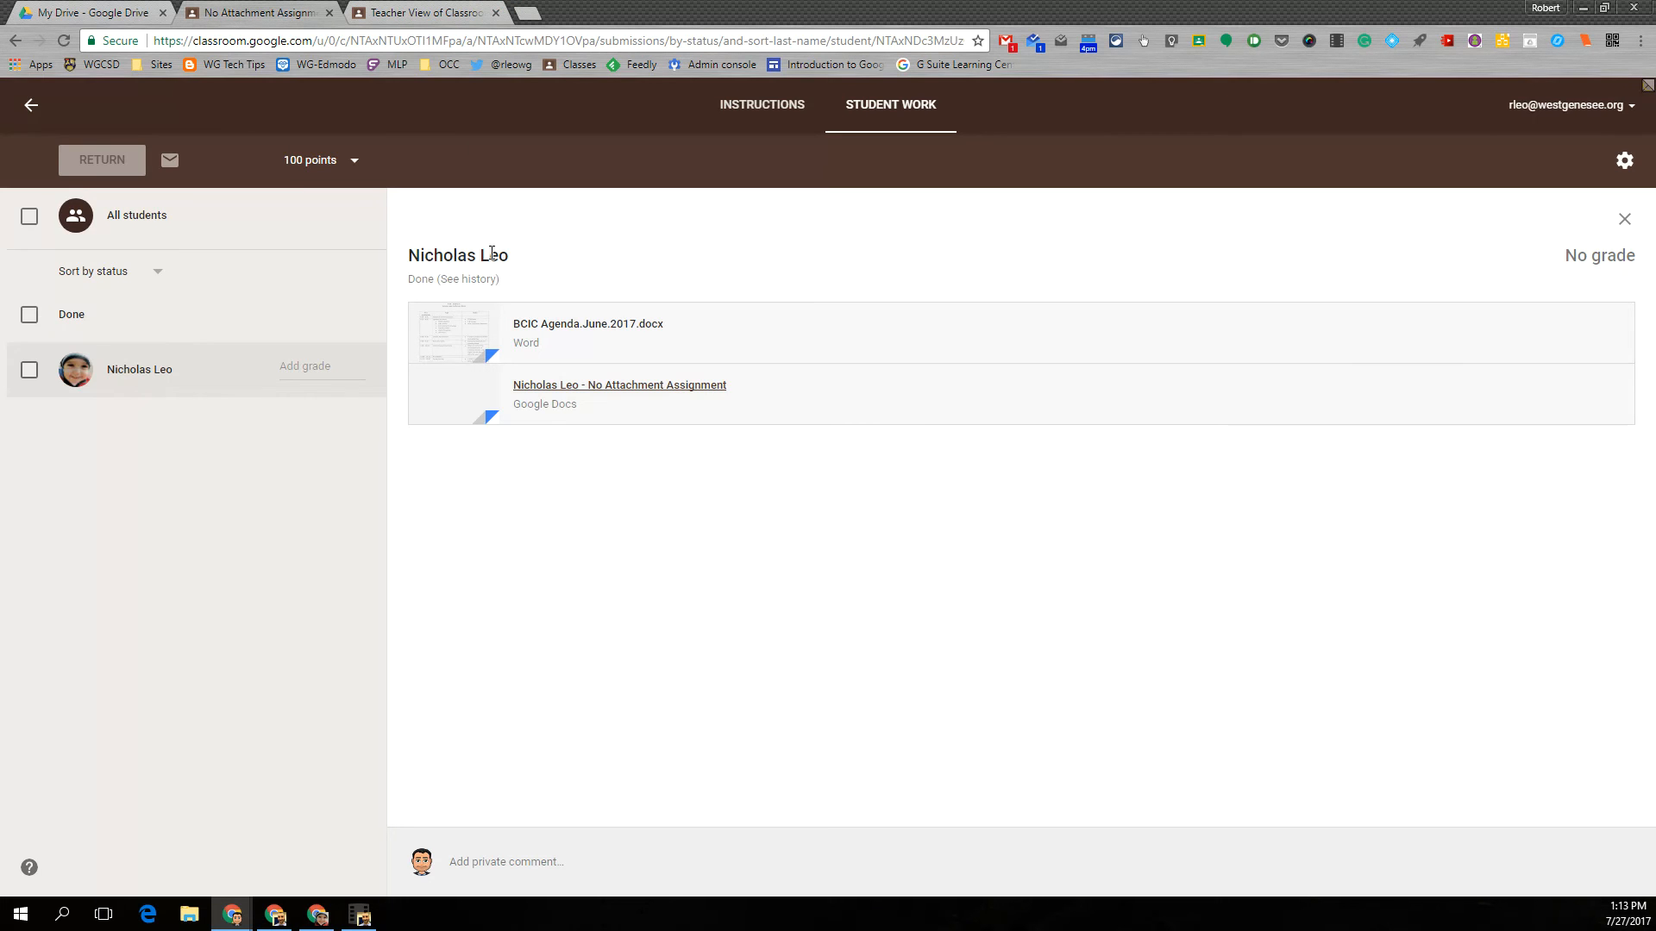
- Change the assignment's total point value to 25 and confirm the update
{"action": "left_click", "coordinate": [305, 158]}
{"action": "type", "text": "25"}
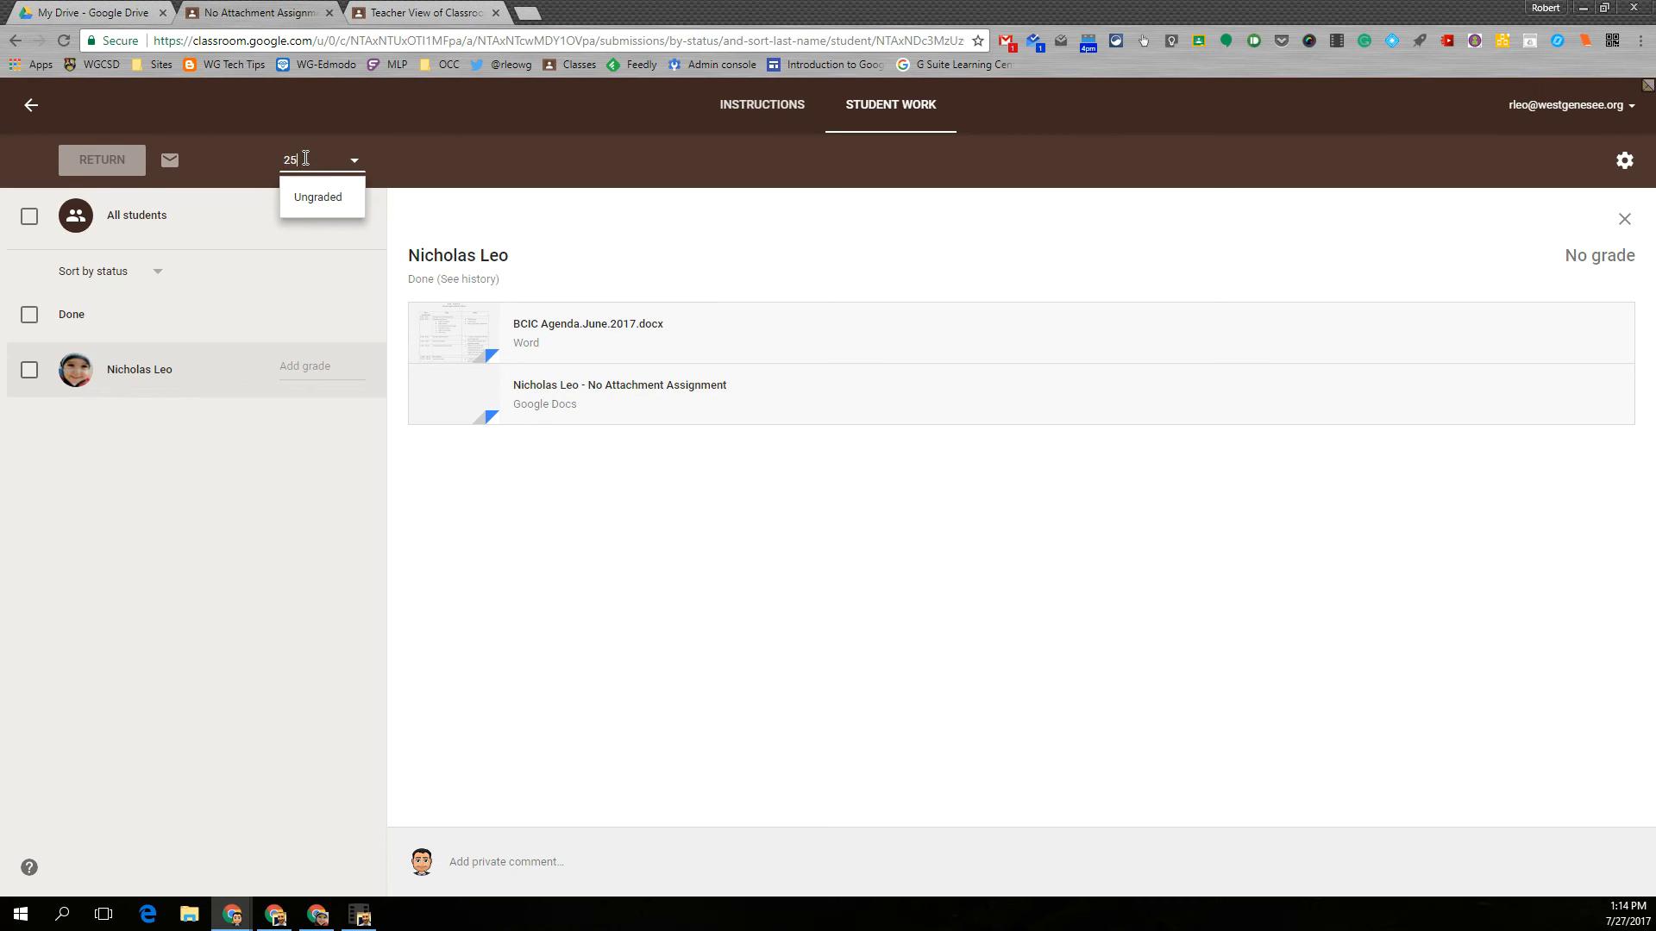
{"action": "key", "text": "Return"}
{"action": "left_click", "coordinate": [952, 527]}
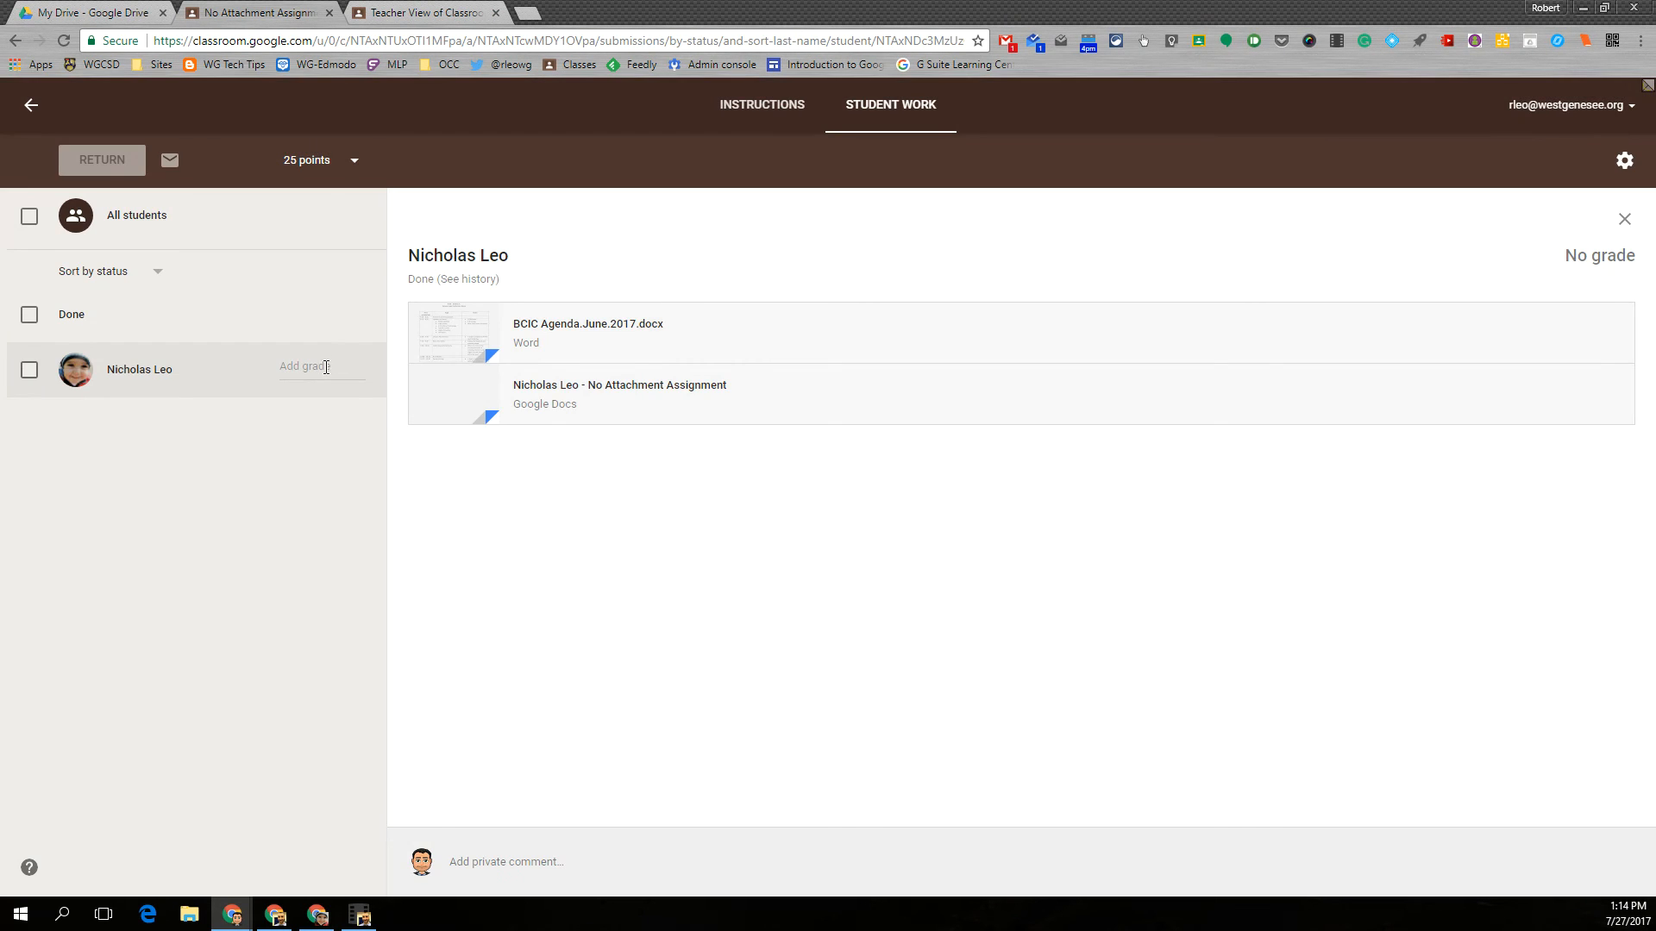
- Grade the student's submission 1 out of 25 and return the work without a private comment
{"action": "left_click", "coordinate": [326, 368]}
{"action": "type", "text": "1"}
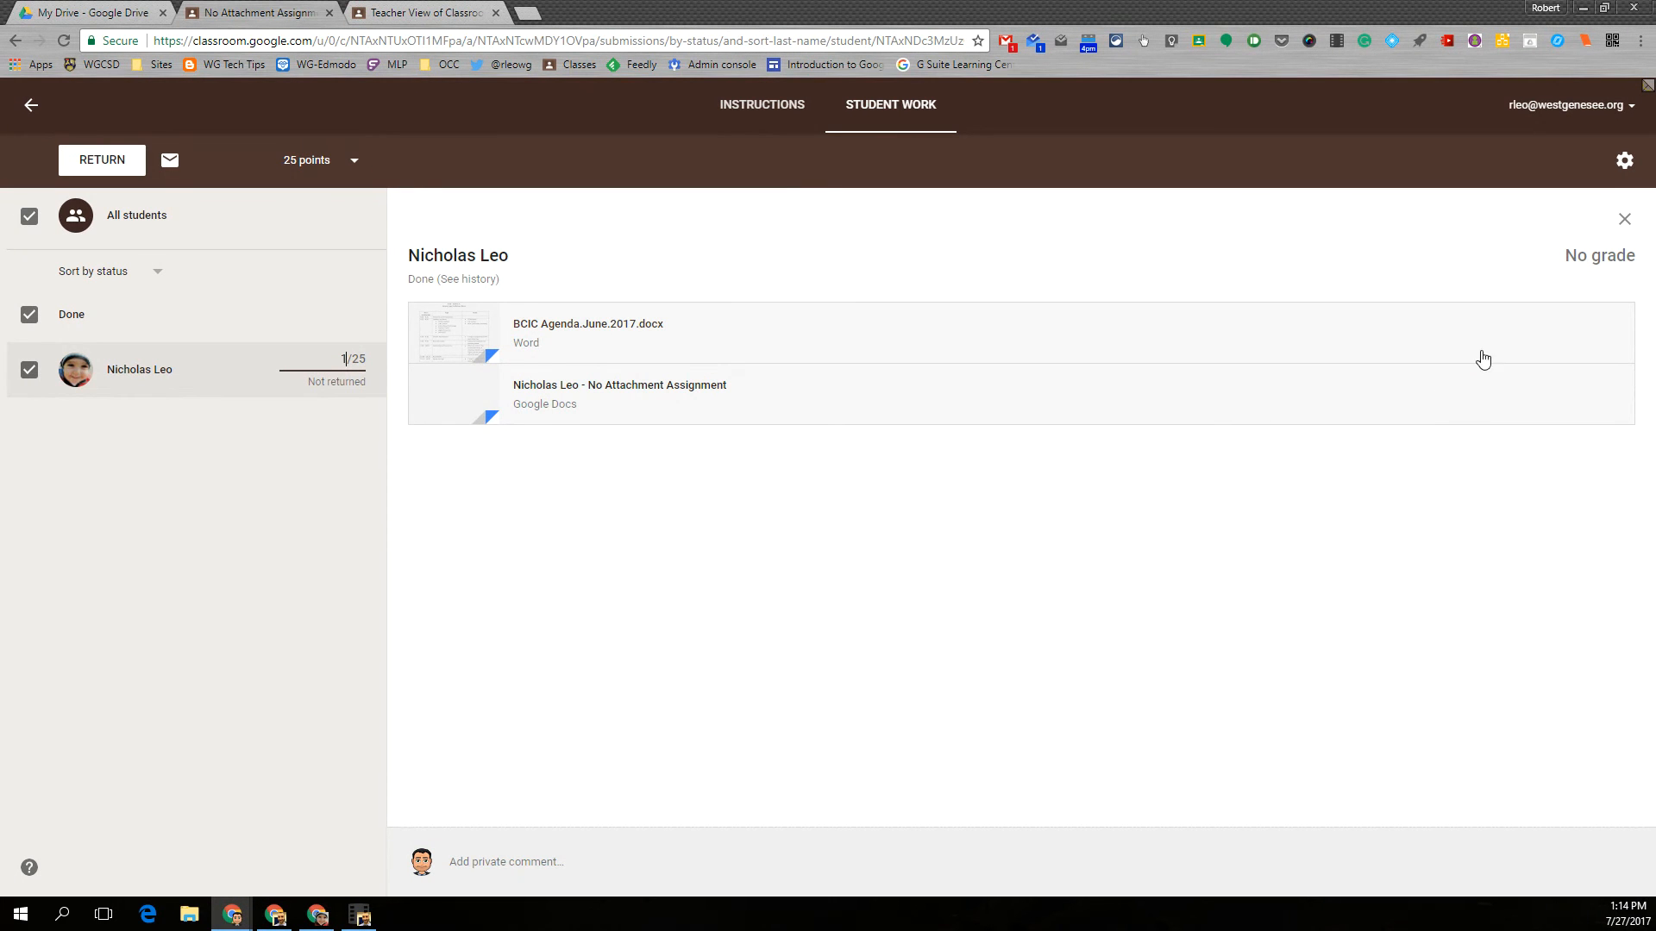
{"action": "left_click", "coordinate": [125, 160]}
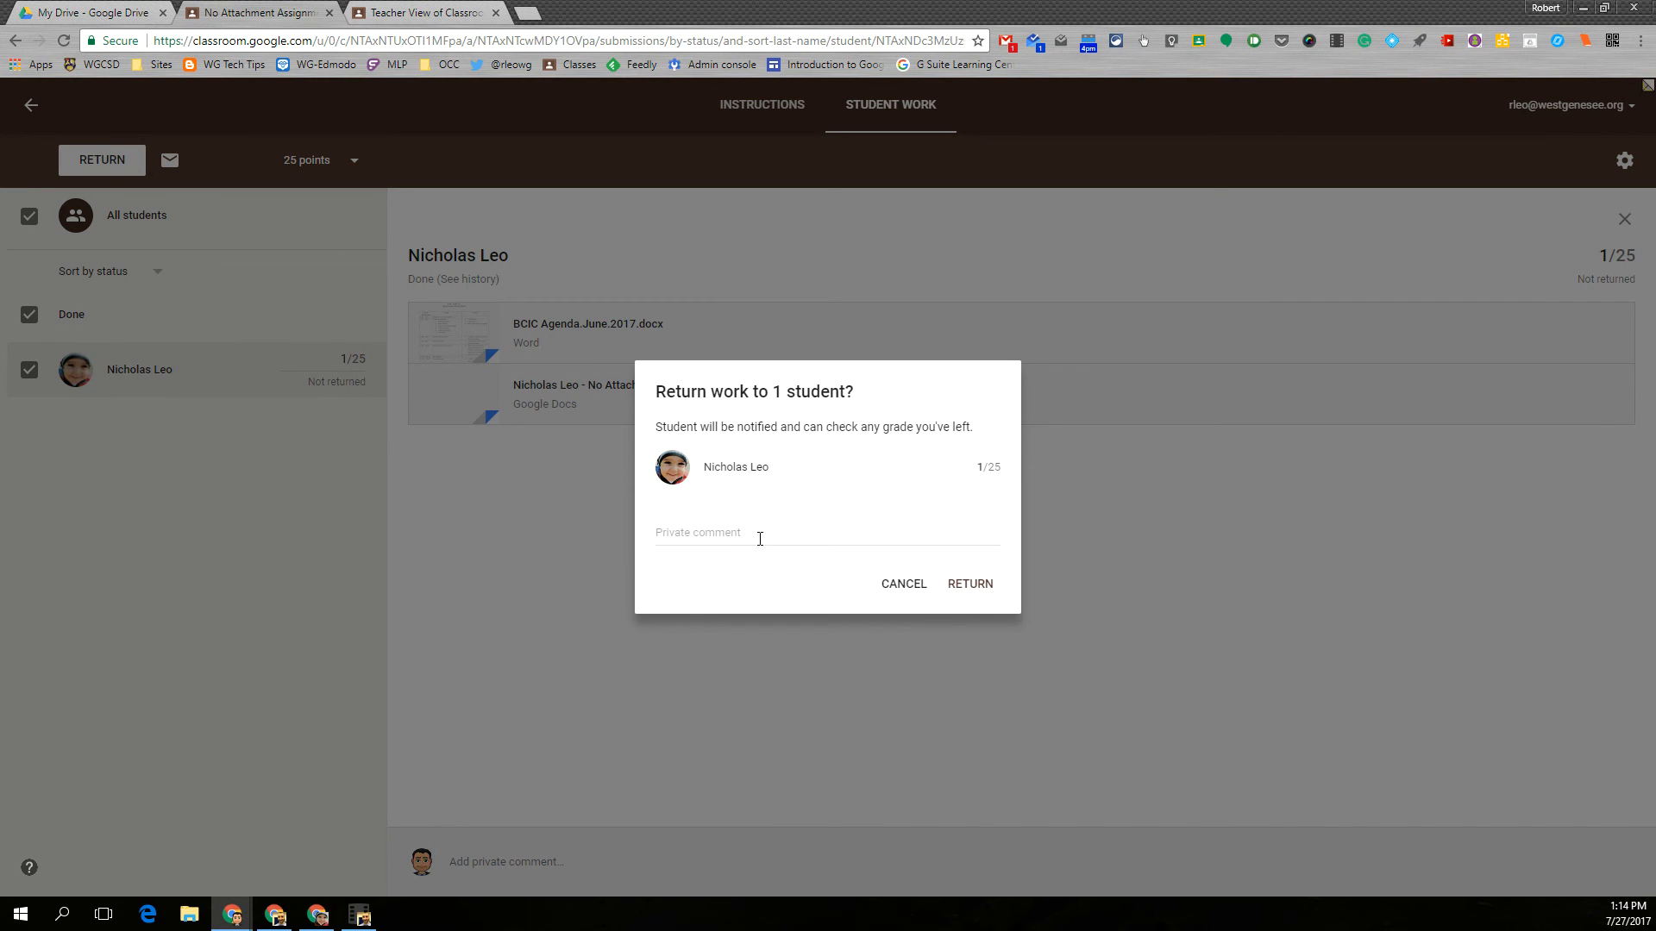
{"action": "left_click", "coordinate": [975, 589]}
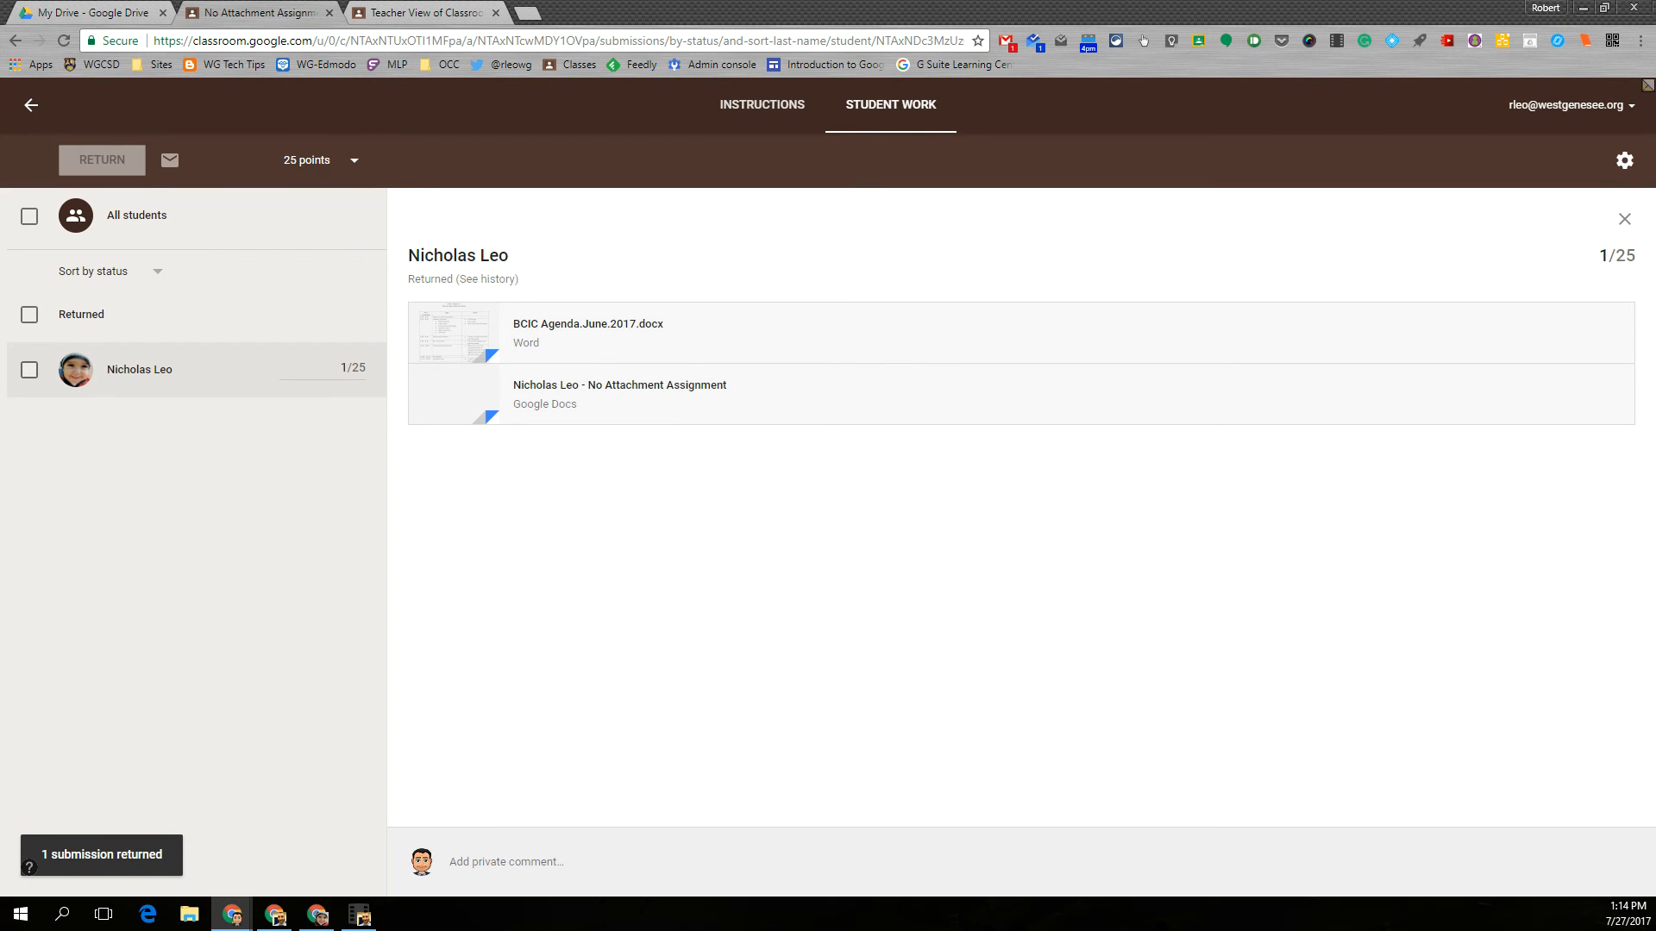
- Switch to the student's Classroom window to view the returned No Attachment Assignment, and go back to the Demo Class stream
{"action": "left_click", "coordinate": [317, 914]}
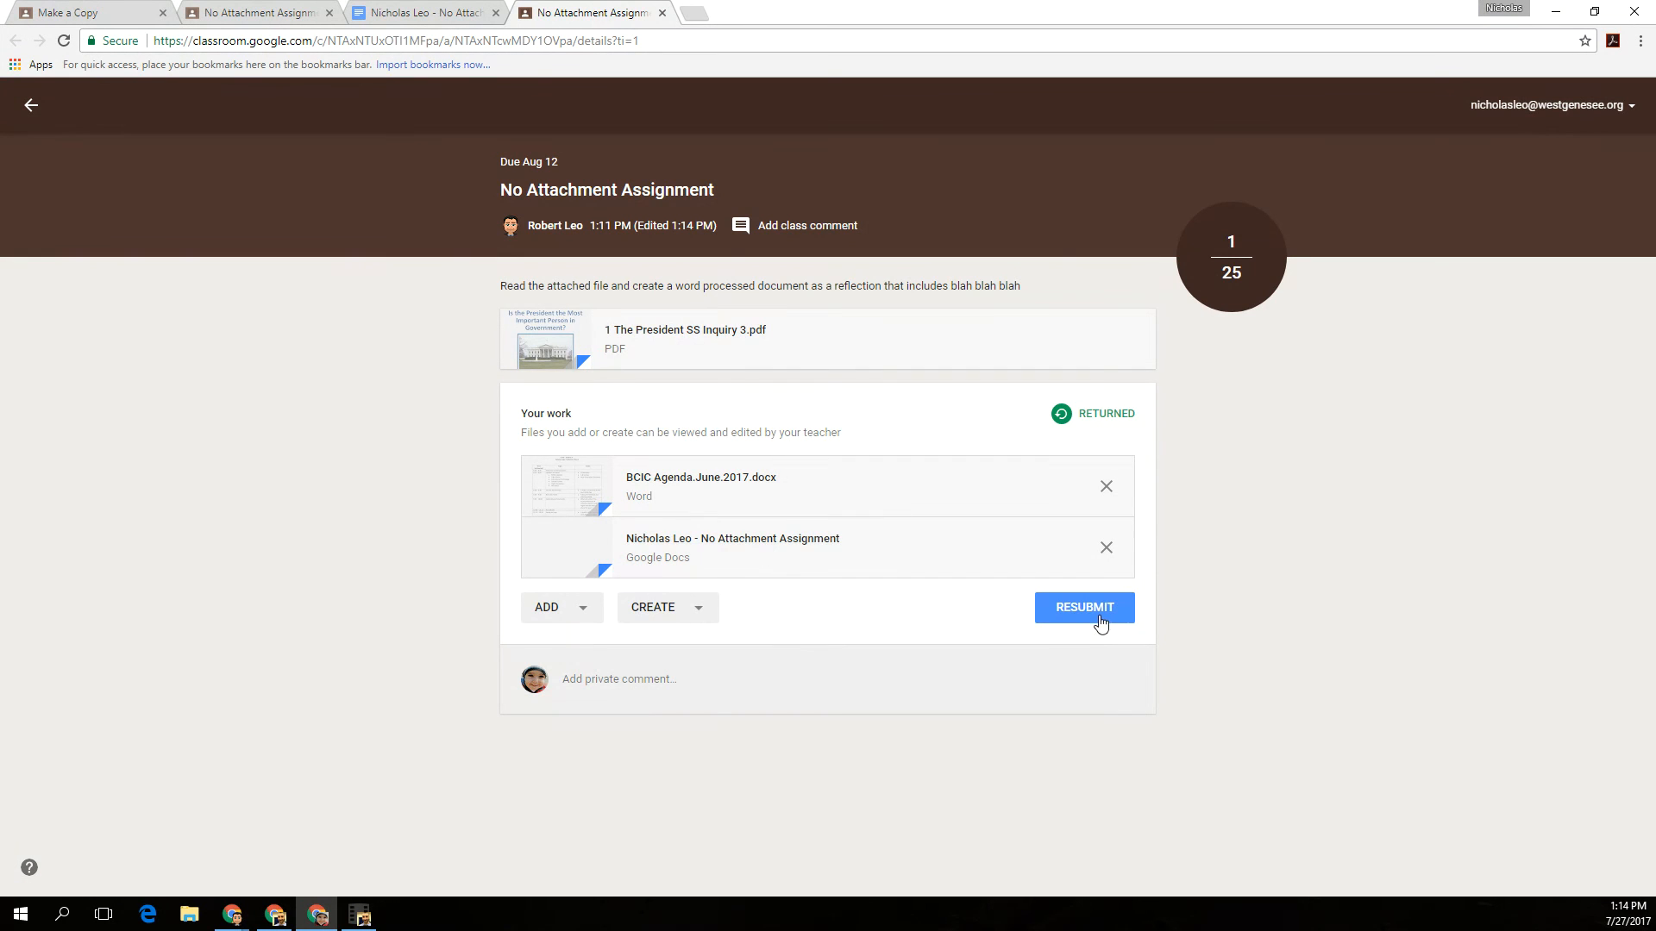
{"action": "left_click", "coordinate": [31, 104]}
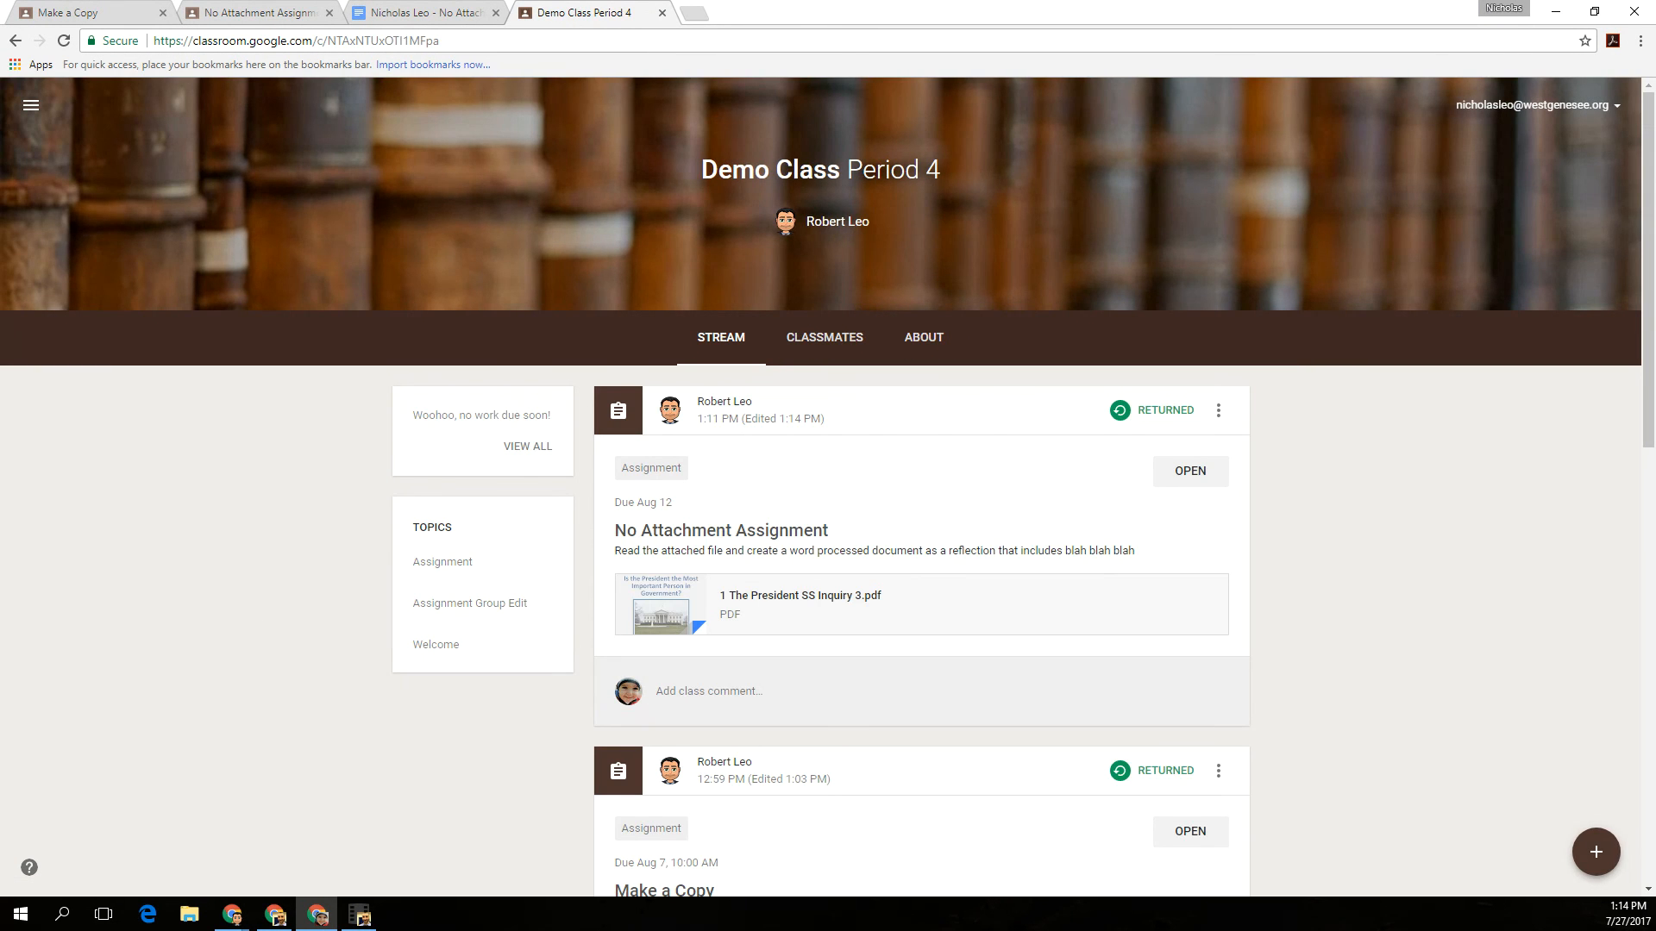